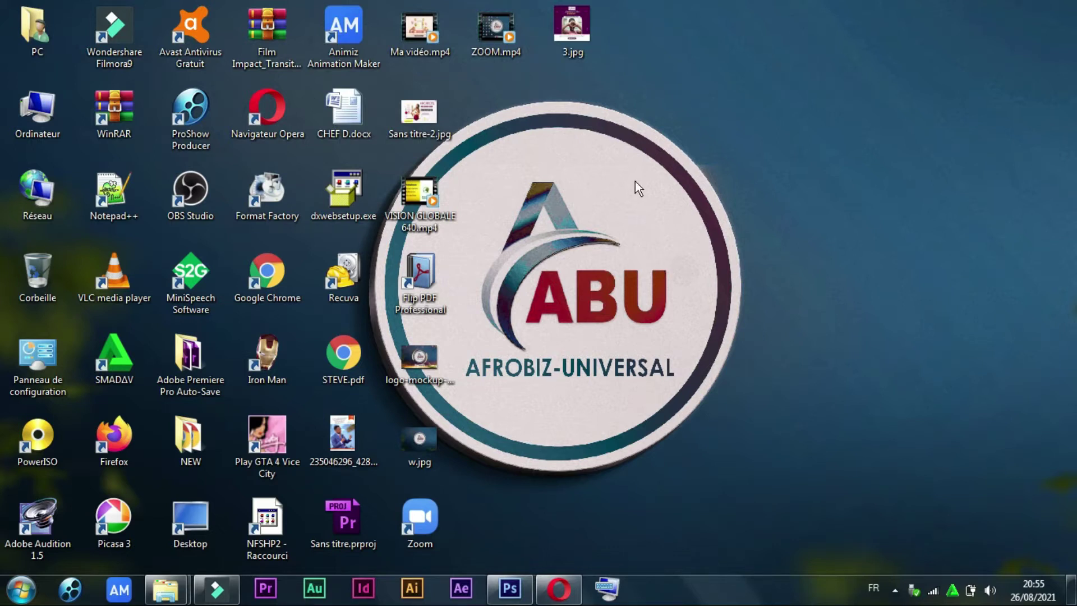
Switch to the Wondershare Filmora window with its empty project.
click(217, 589)
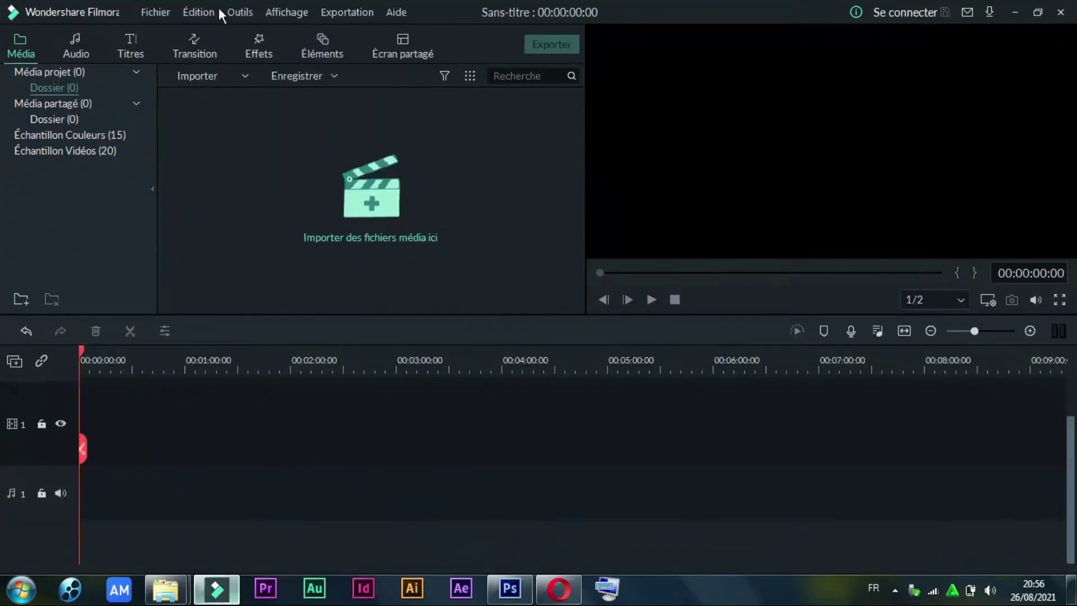
click(1018, 12)
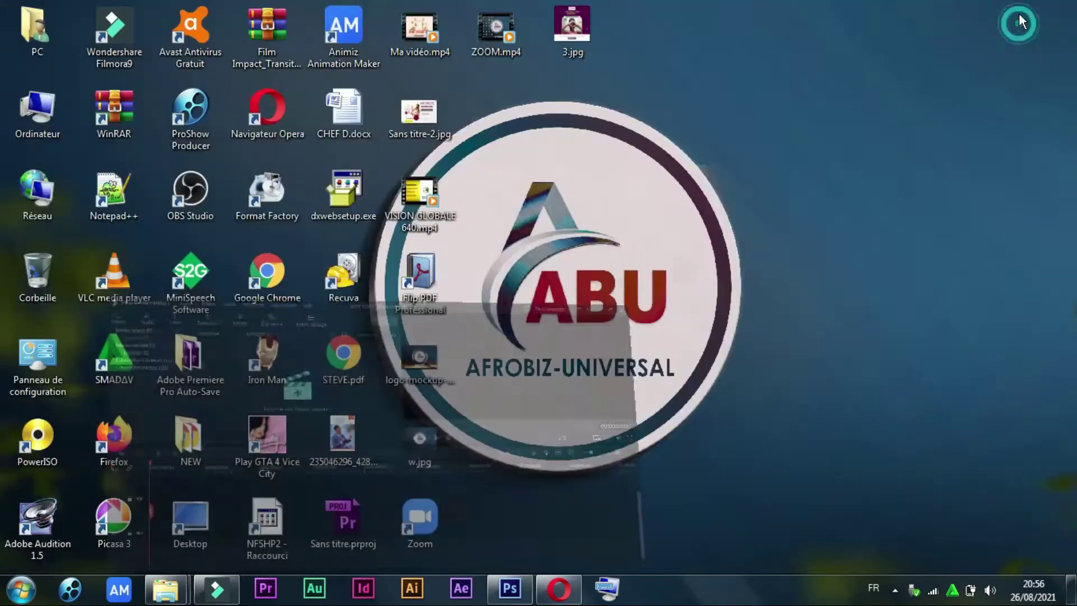
click(217, 589)
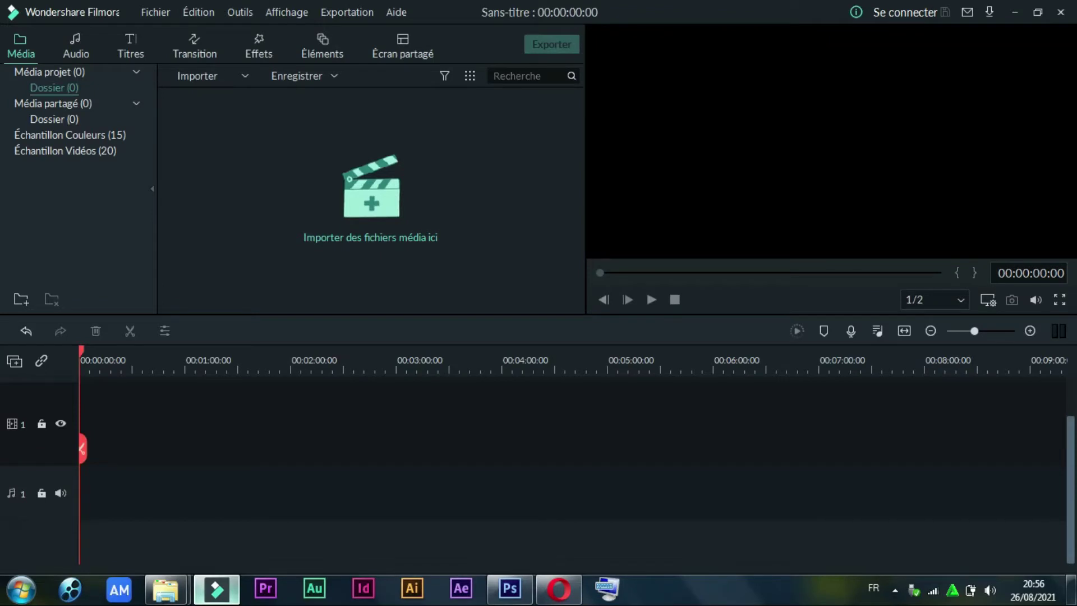
click(1024, 13)
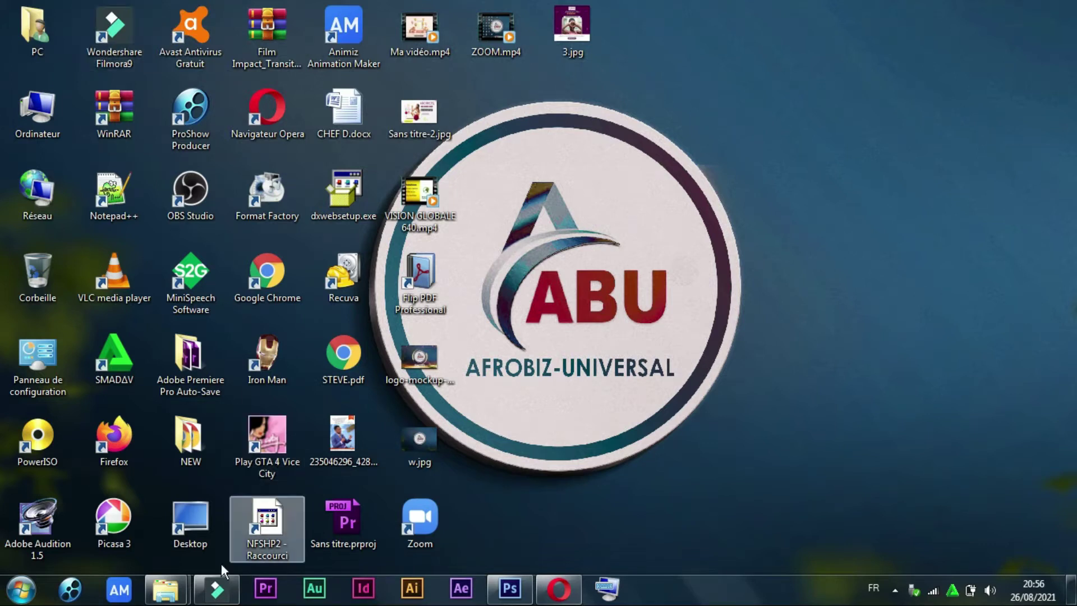
click(206, 593)
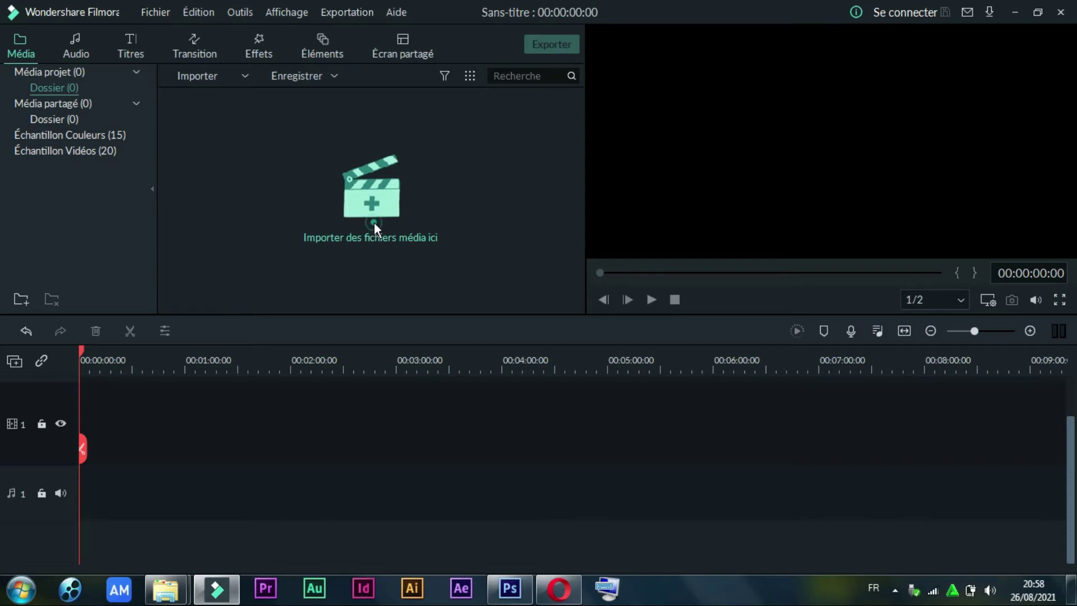
key(Escape)
click(384, 208)
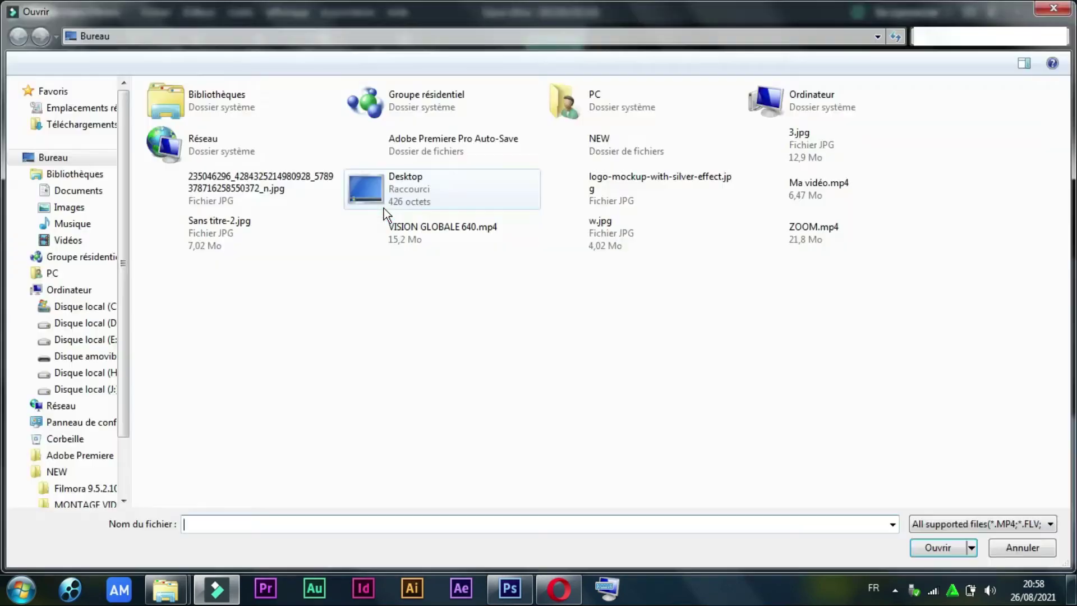
click(1053, 8)
click(146, 14)
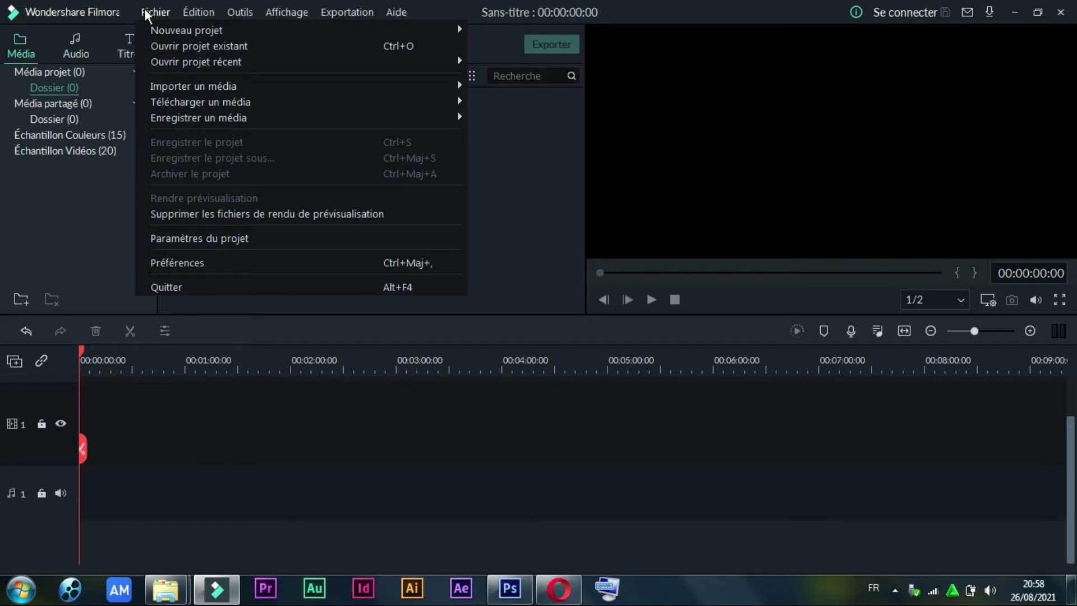
mouse_move(180, 85)
click(524, 273)
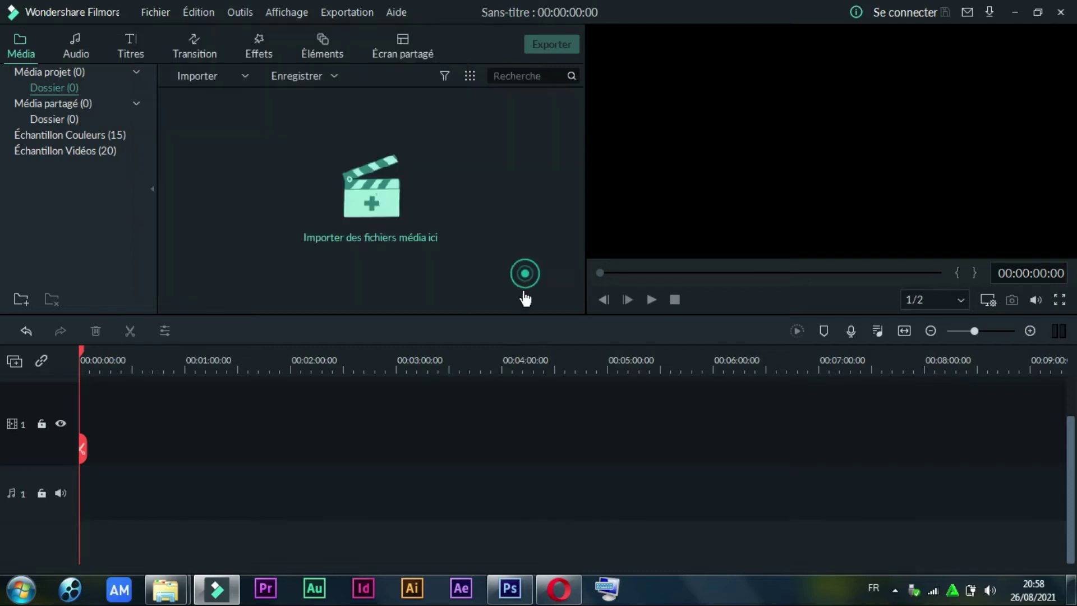
Import the video nad.mp4 from the NADEGE folder on drive H: into the project media.
double_click(408, 272)
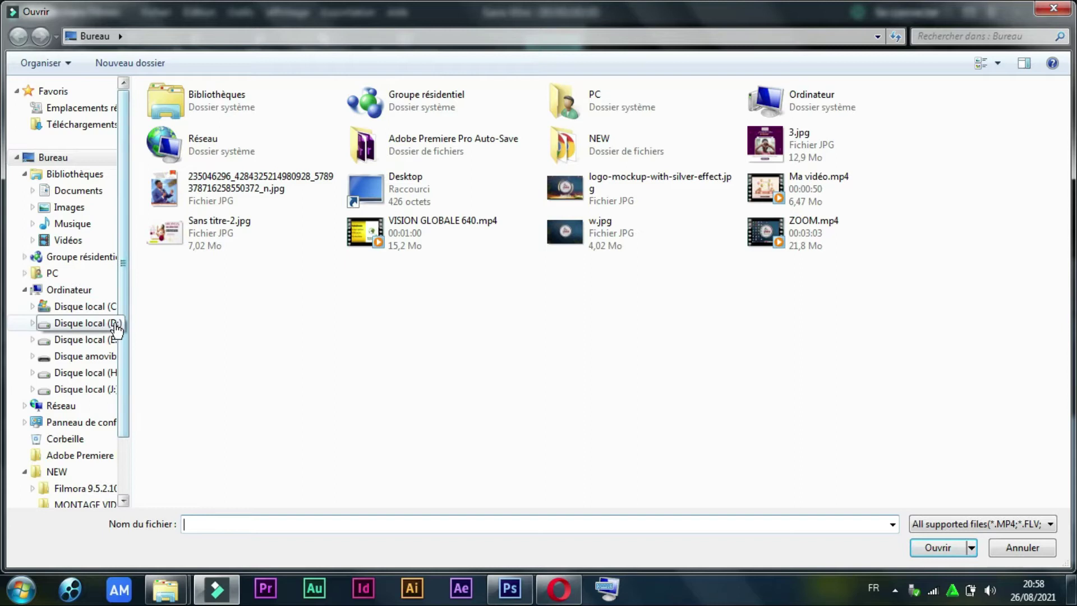
click(78, 372)
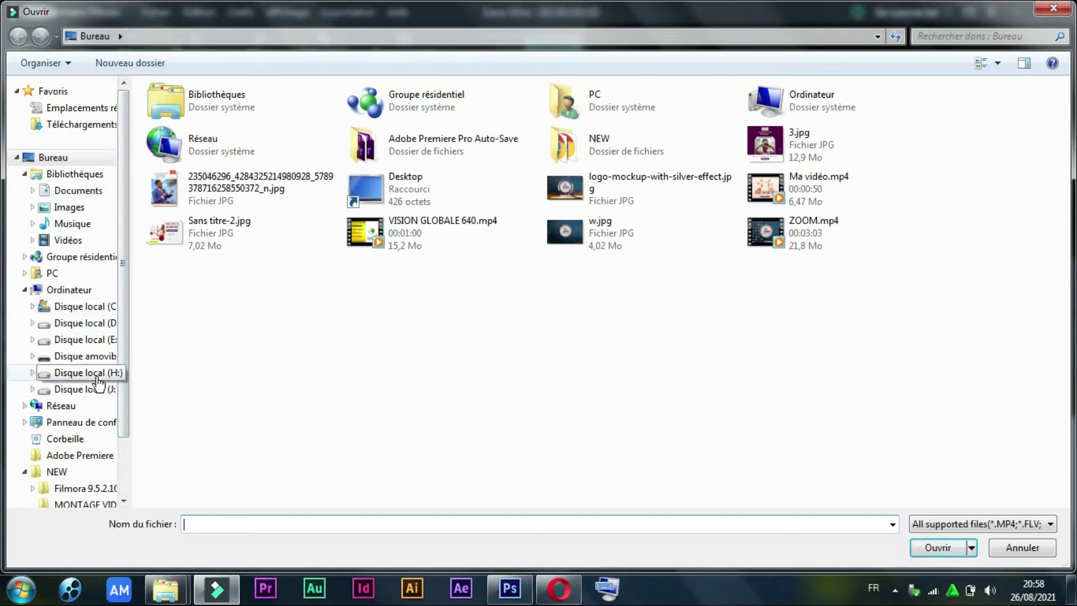
click(208, 424)
key(n)
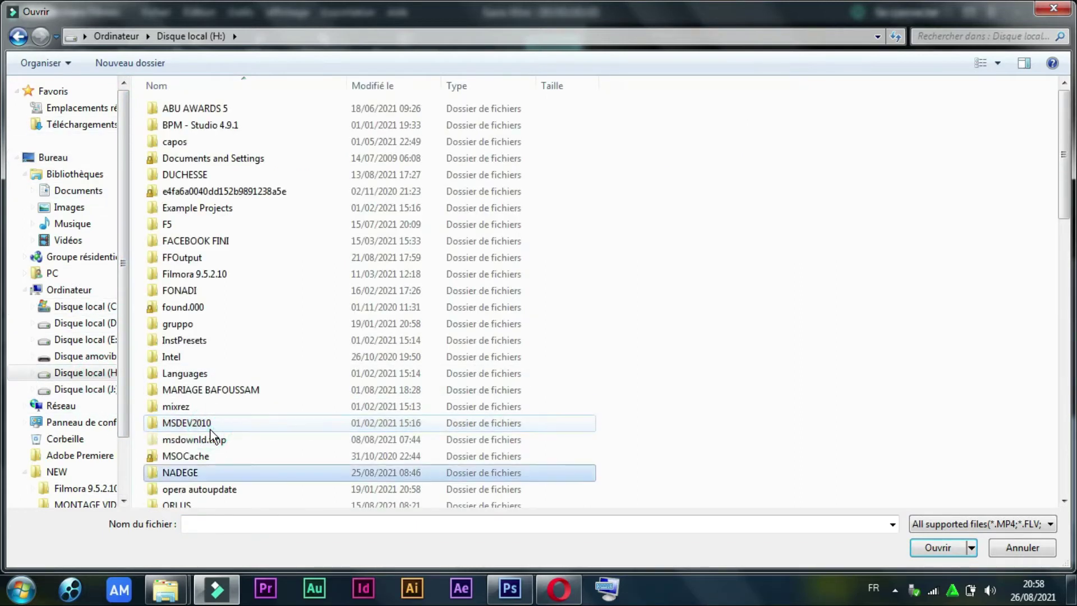
double_click(194, 470)
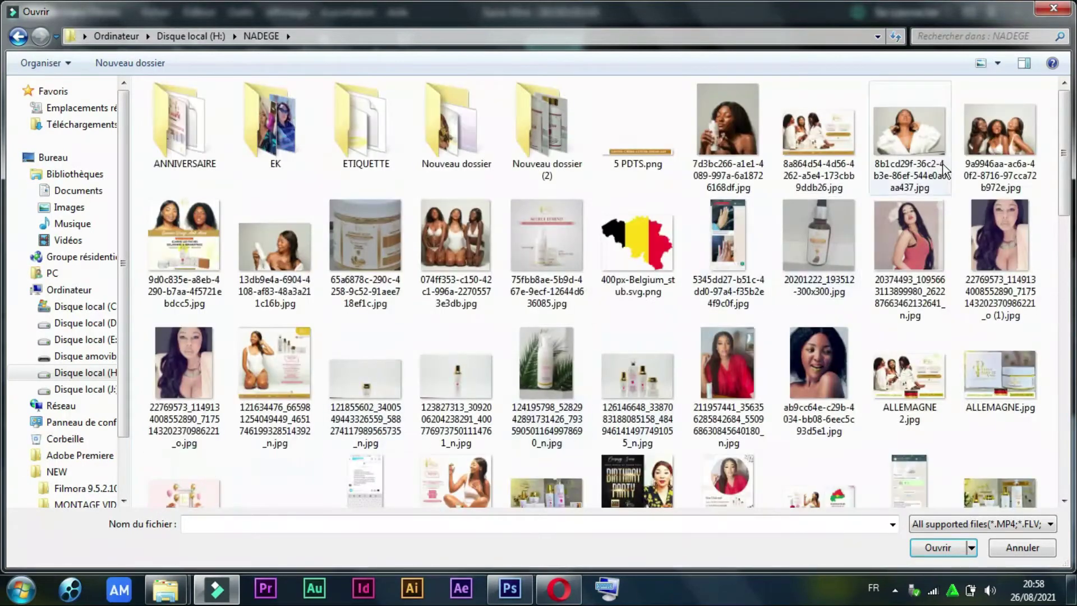
scroll(333, 372, down, 10)
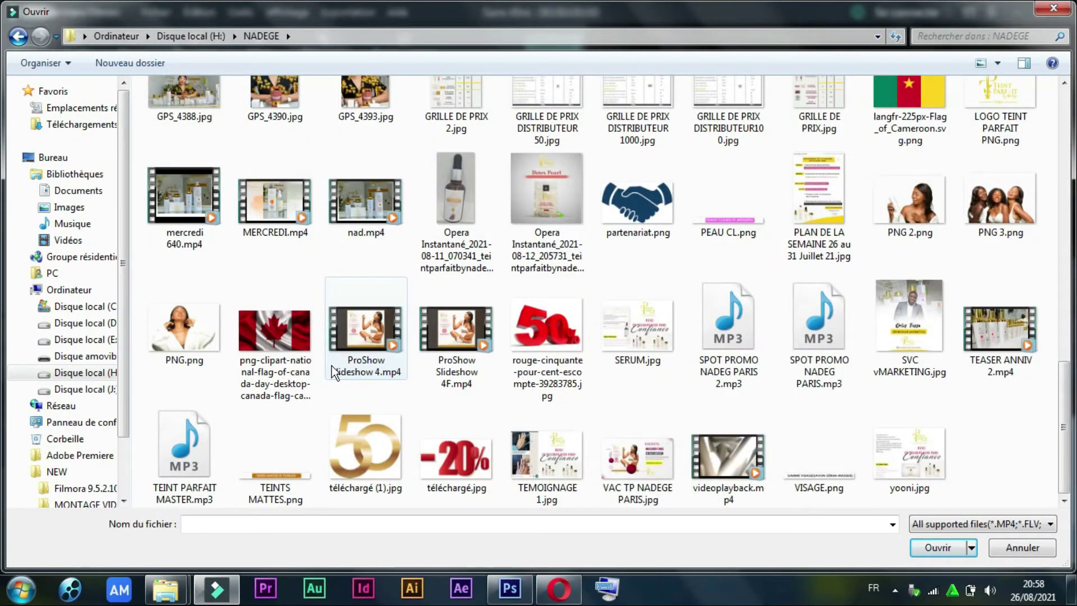
double_click(355, 217)
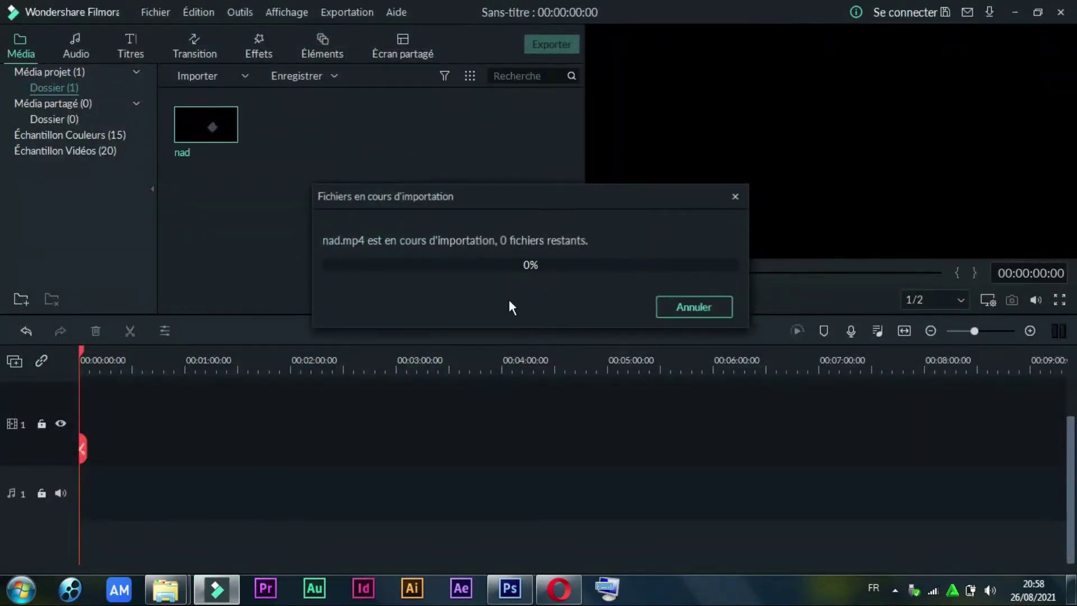
Place the nad clip at the start of video track 1 and match the project settings to the media, 1920 x 1080 25fps.
drag(228, 137, 156, 444)
drag(70, 431, 71, 431)
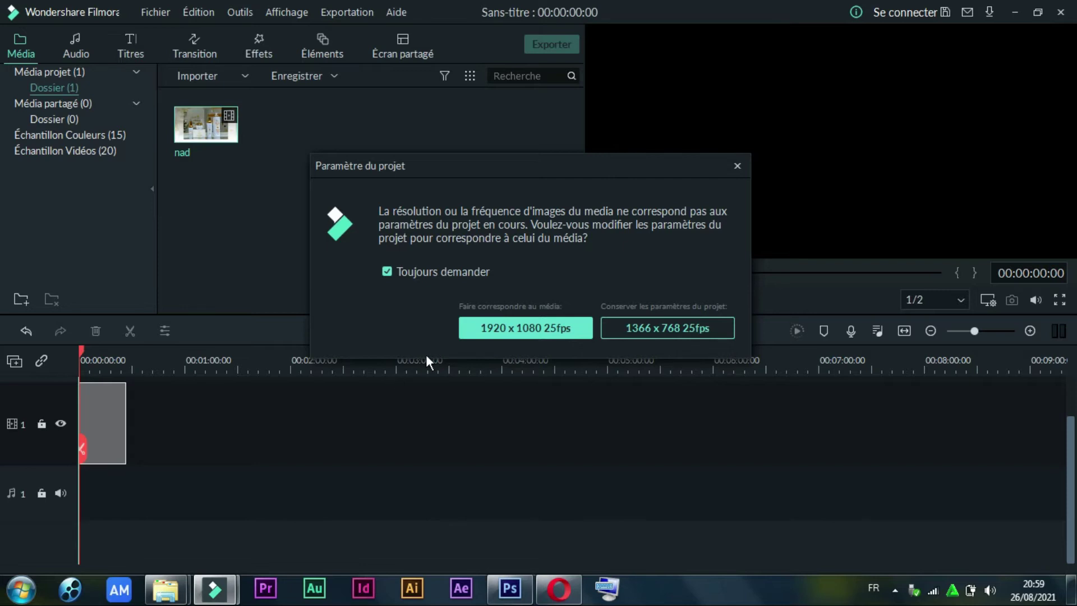
click(526, 328)
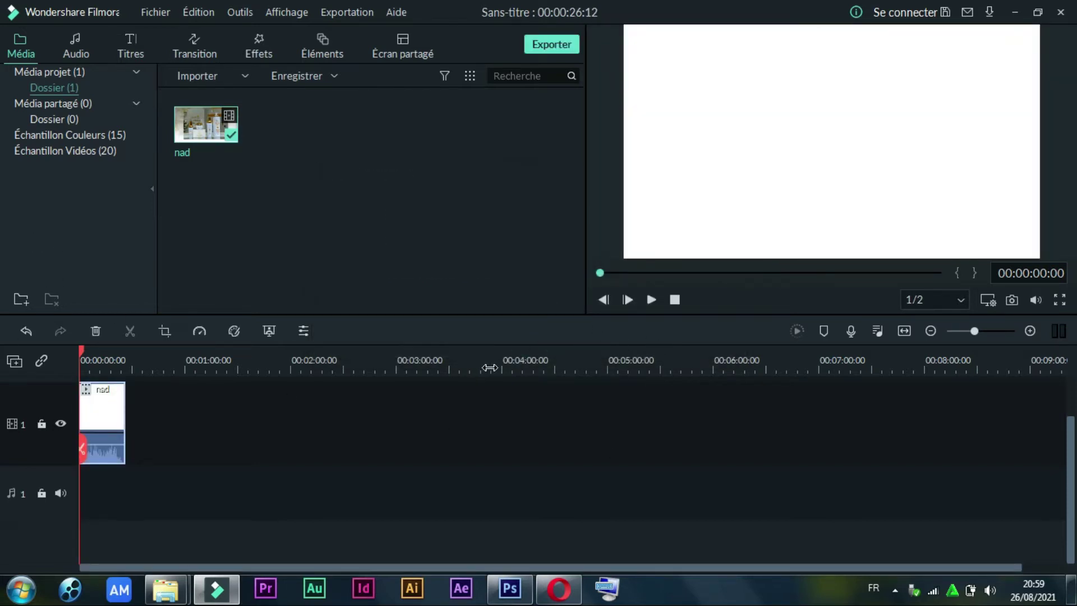
Preview the opening of the nad clip from the start and split it at 00:00:03:15.
key(space)
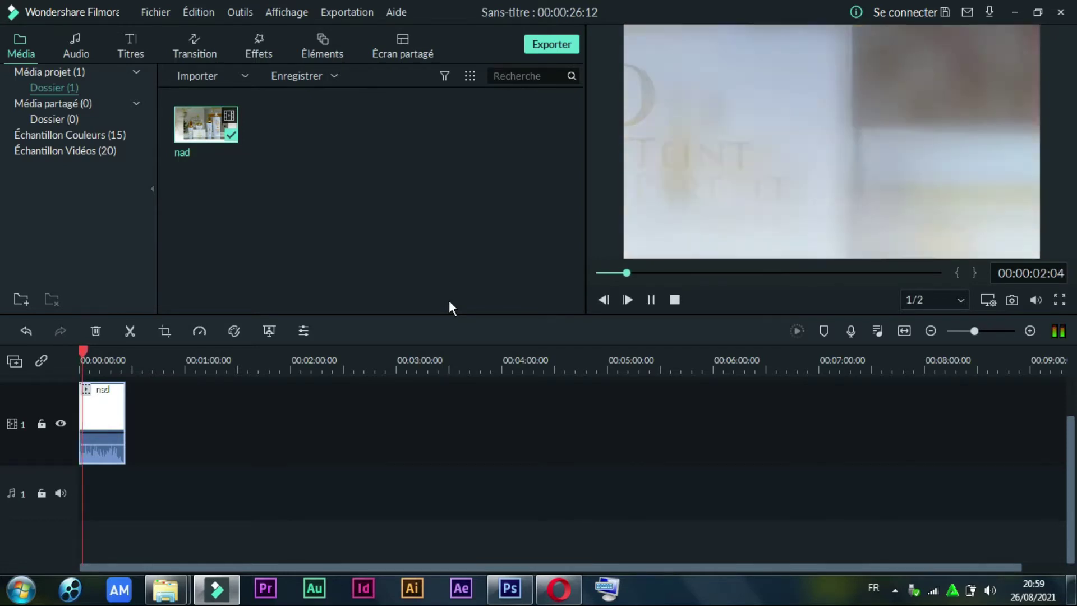
key(space)
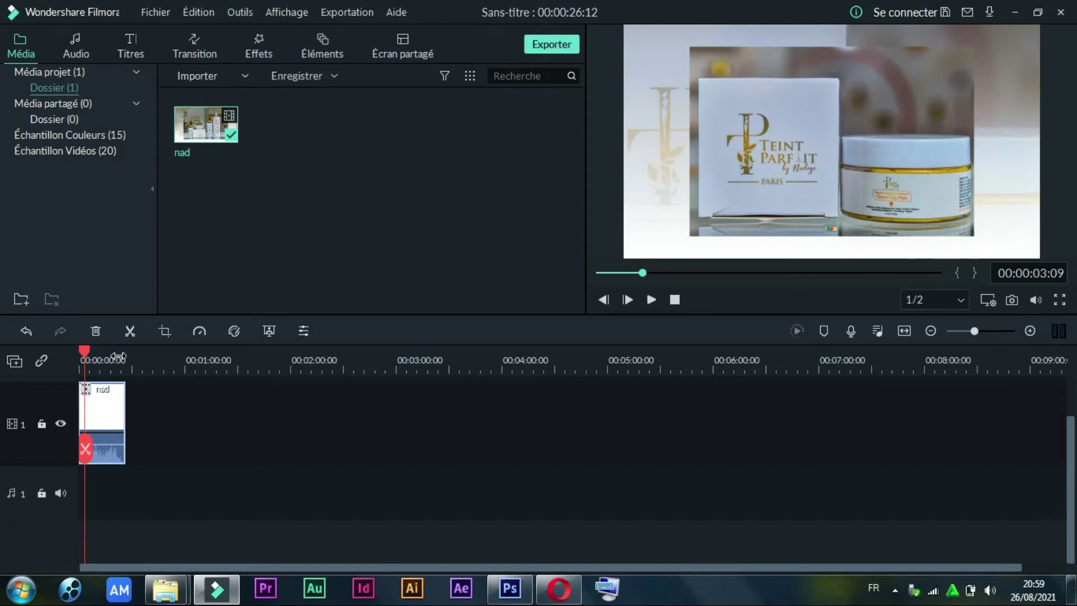
drag(81, 351, 70, 351)
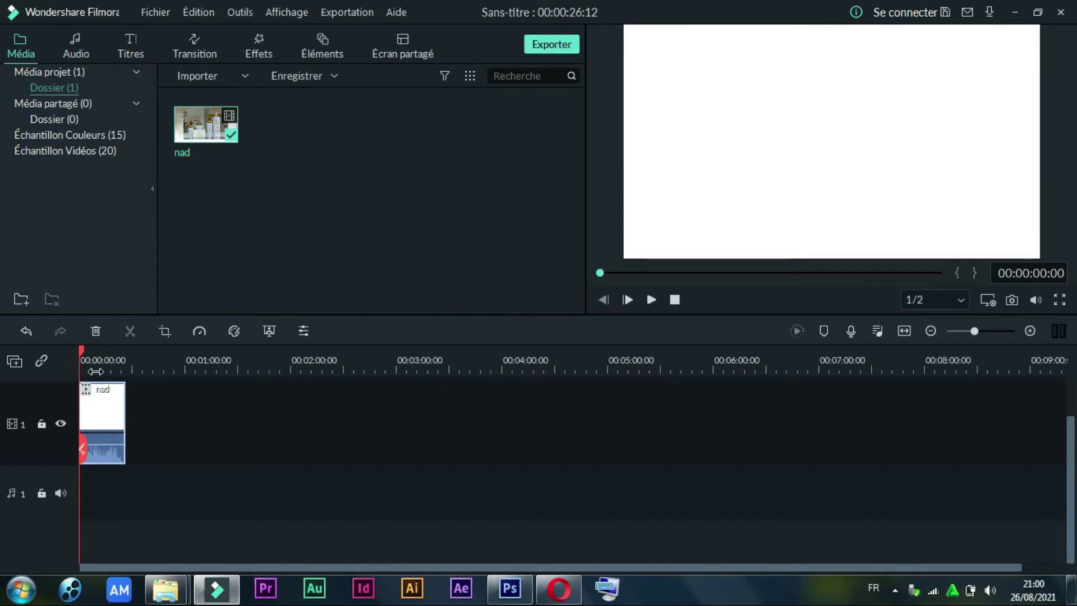
key(space)
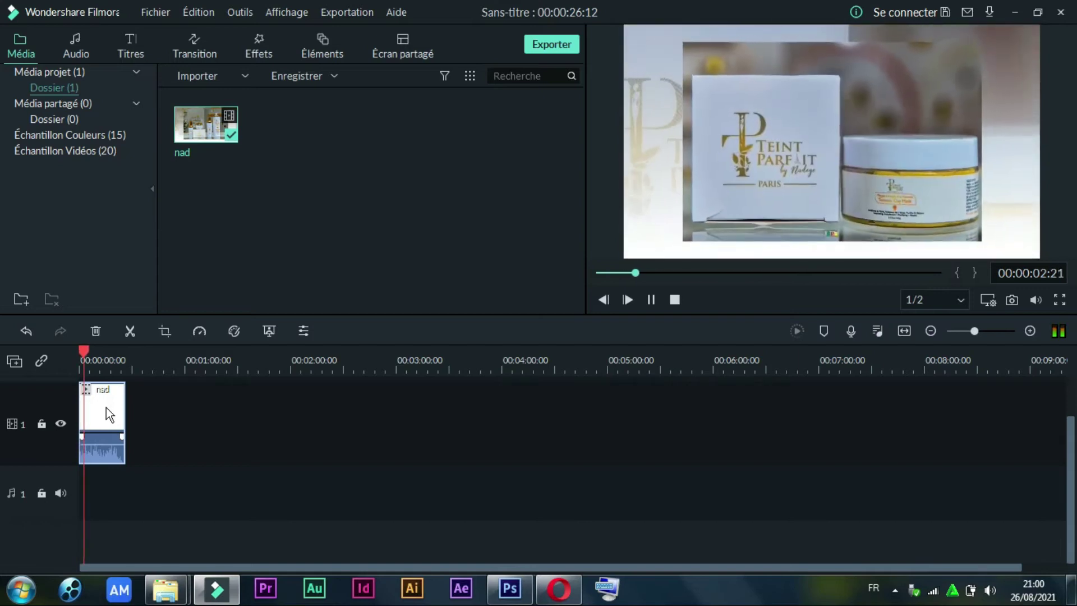
key(space)
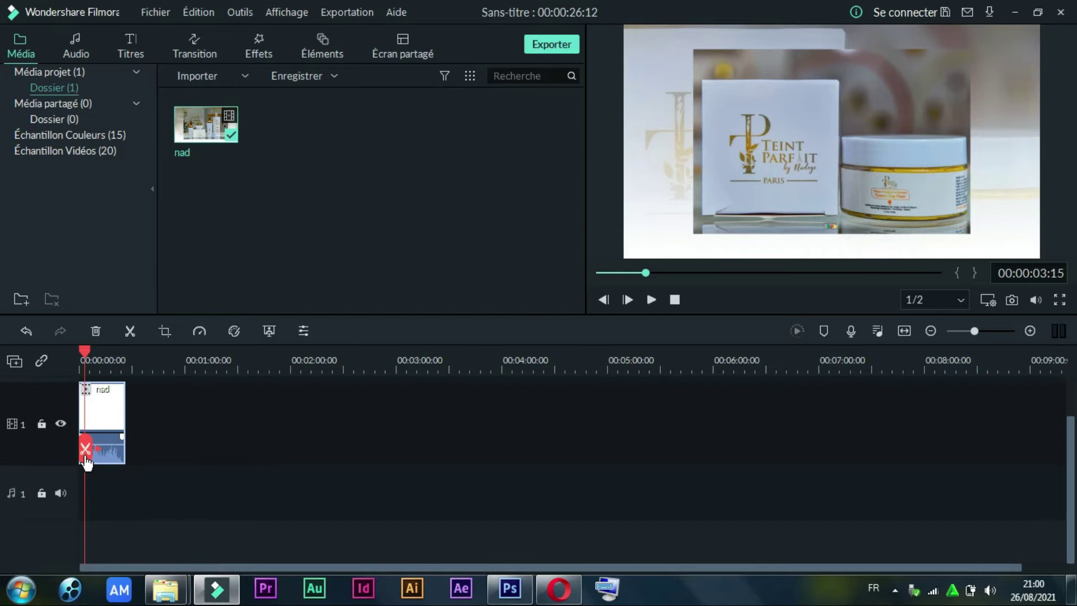
click(85, 448)
Pull the second nad segment away along the track and put it back against the first segment.
drag(89, 412, 387, 457)
click(116, 408)
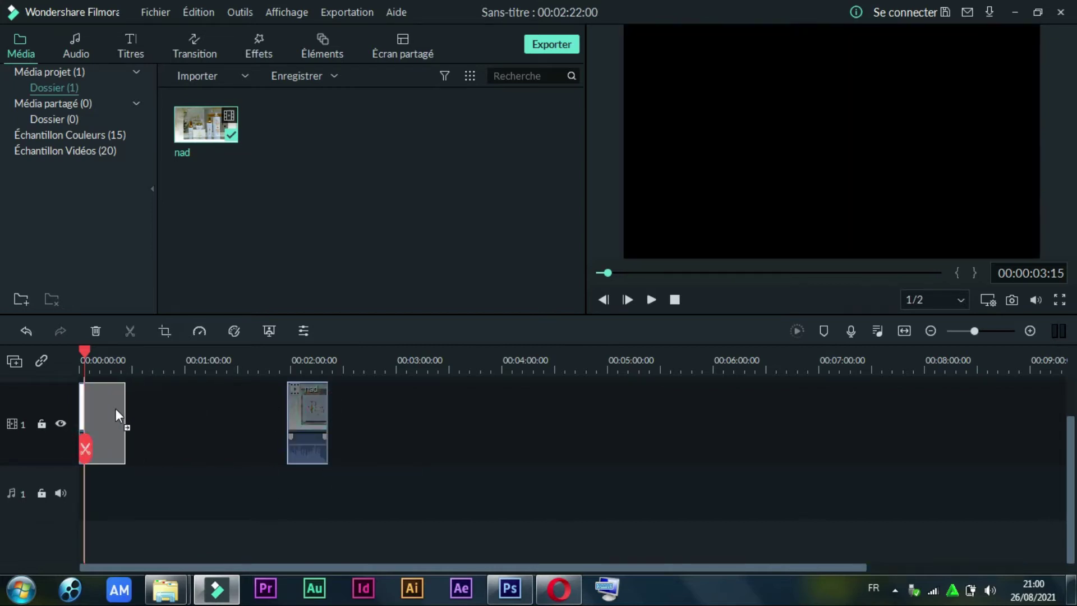
key(Delete)
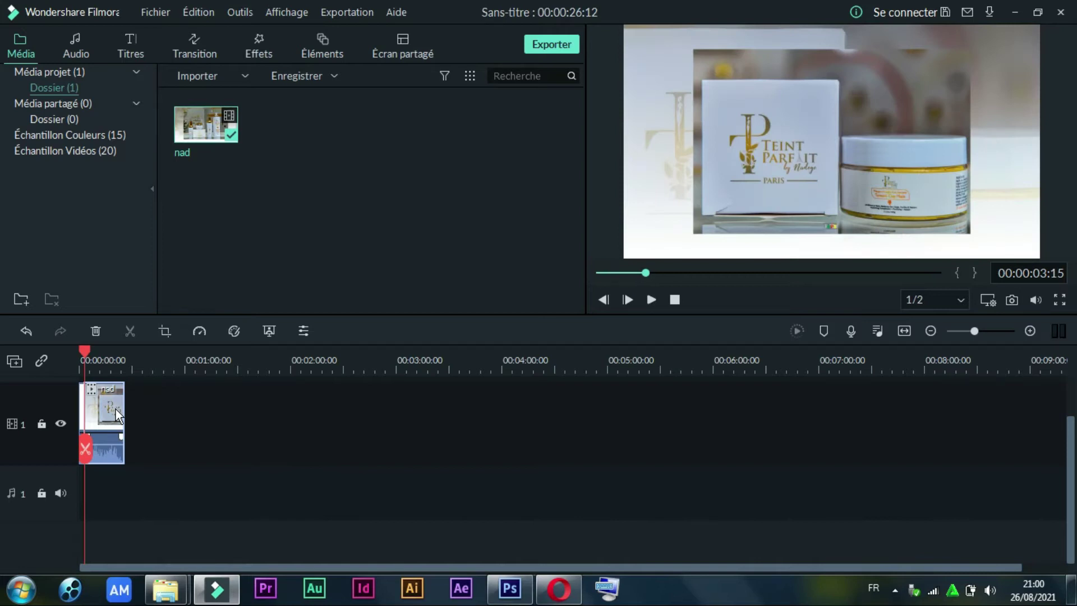
mouse_move(118, 416)
mouse_down()
mouse_move(179, 425)
mouse_move(104, 429)
mouse_move(116, 429)
mouse_move(96, 419)
mouse_move(131, 393)
mouse_move(116, 413)
mouse_up()
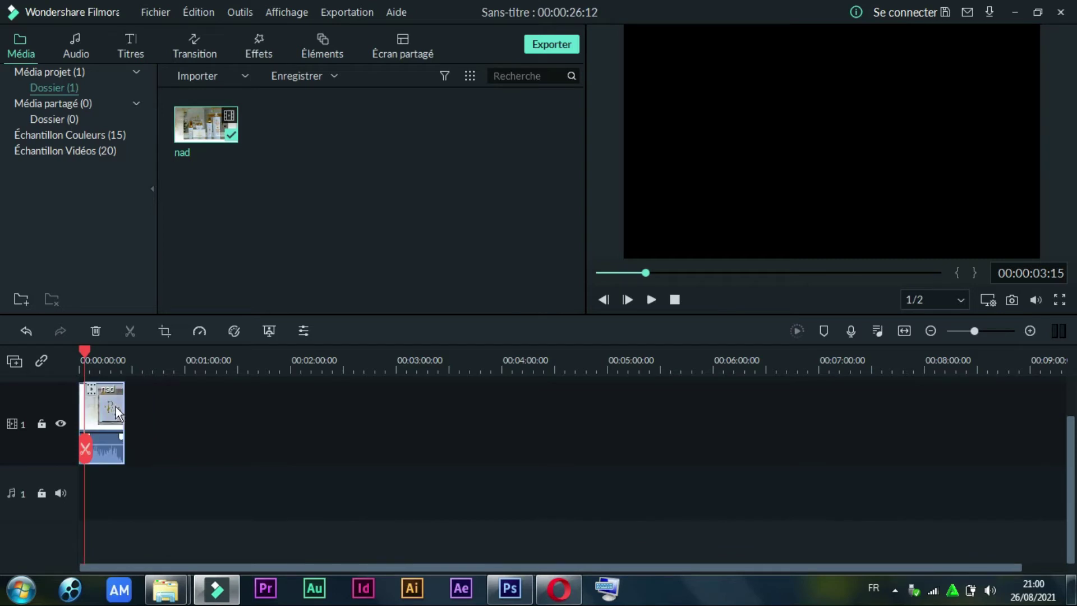
Look through all included transitions and preview Dissoudre, Disparition and the two Vortex Zoom transitions.
click(195, 44)
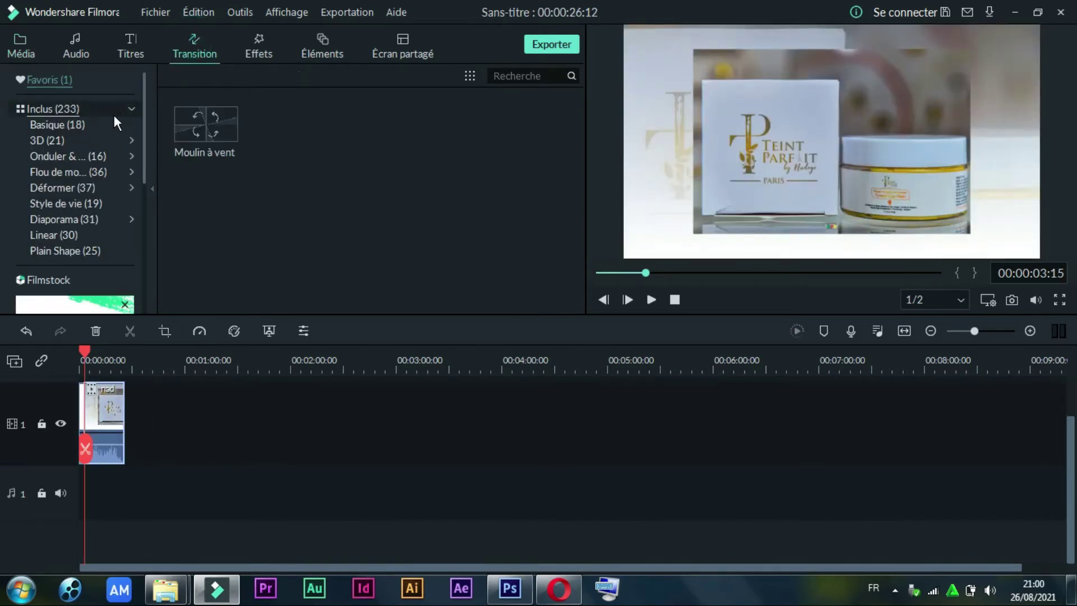
click(83, 109)
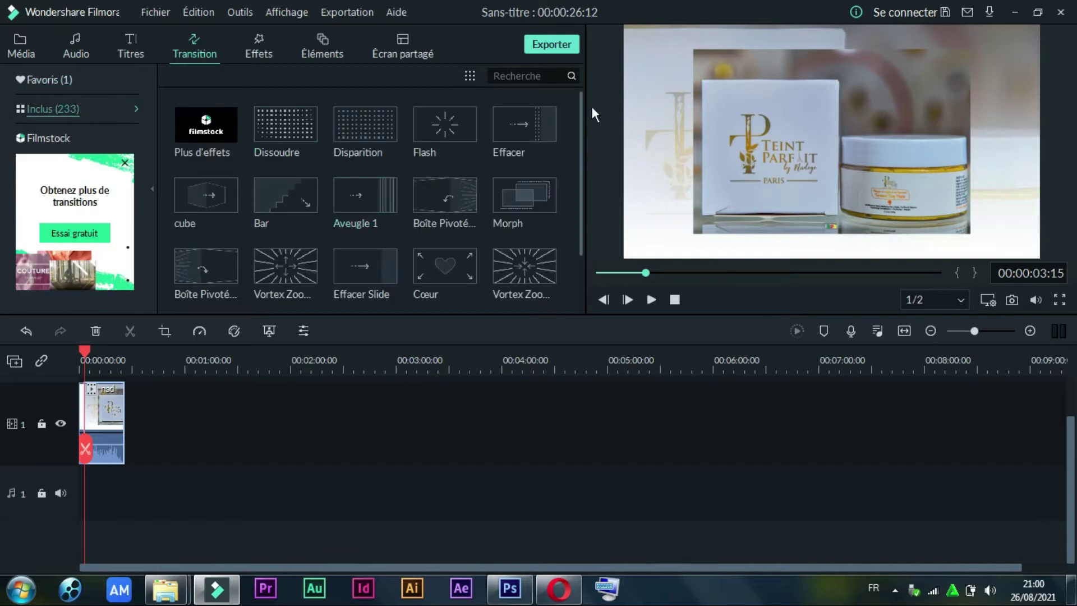
drag(582, 228, 581, 345)
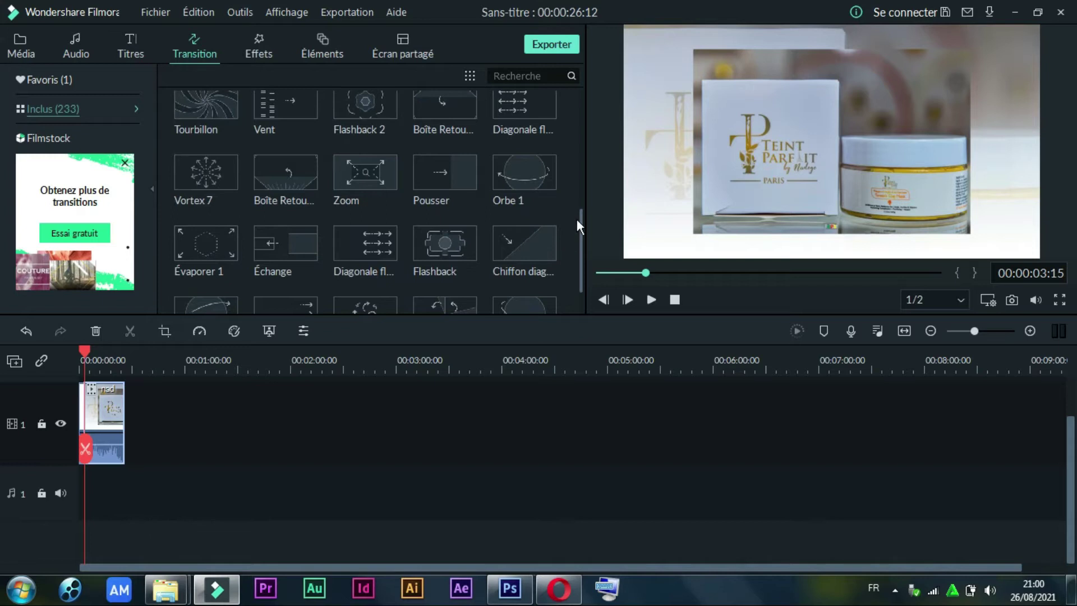
scroll(575, 309, down, 10)
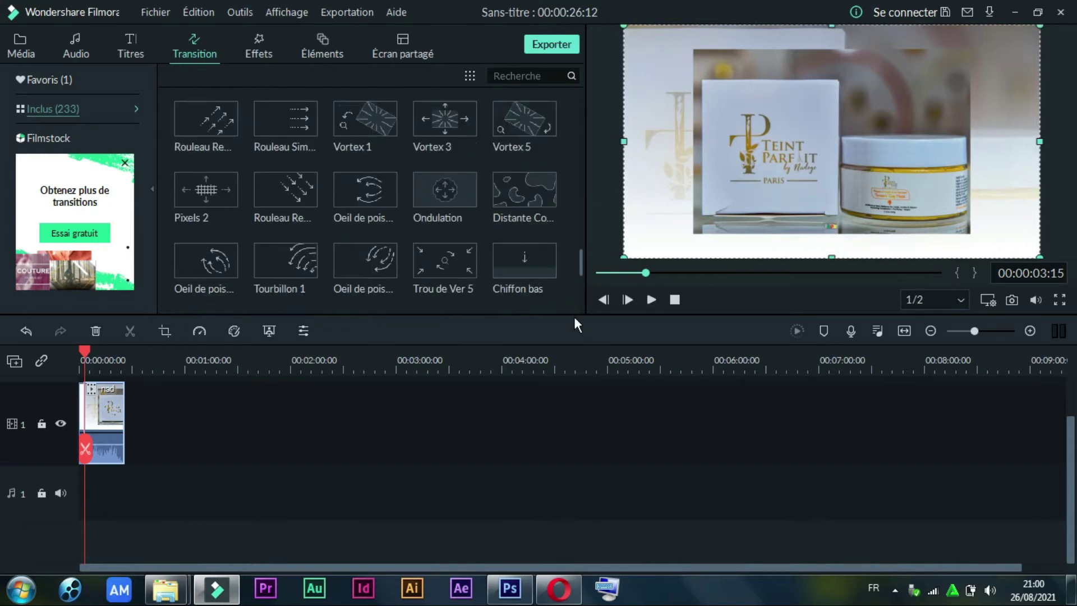
drag(577, 283, 599, 96)
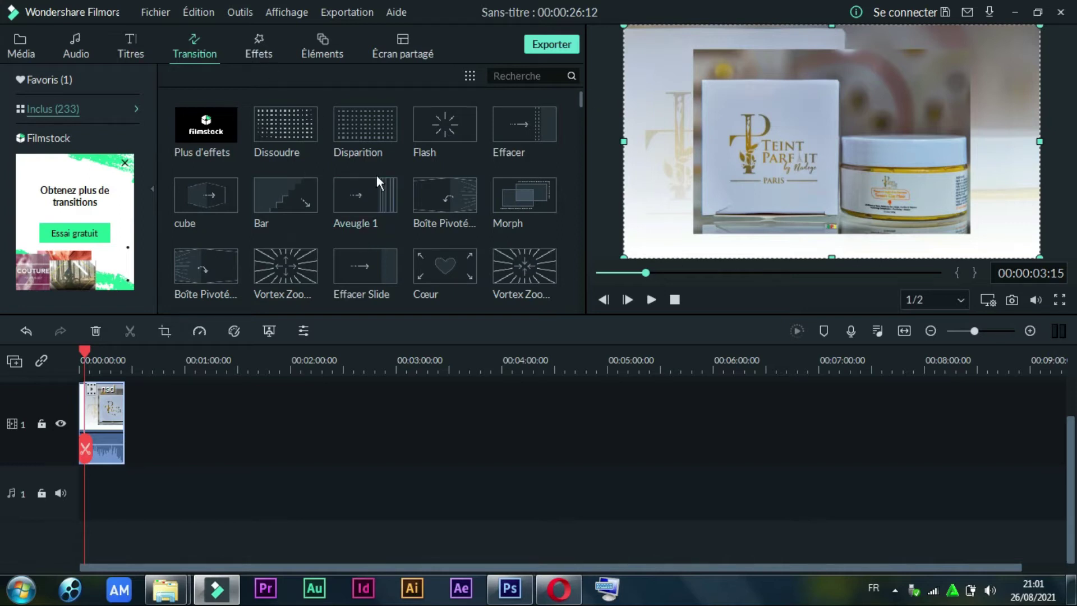
click(309, 133)
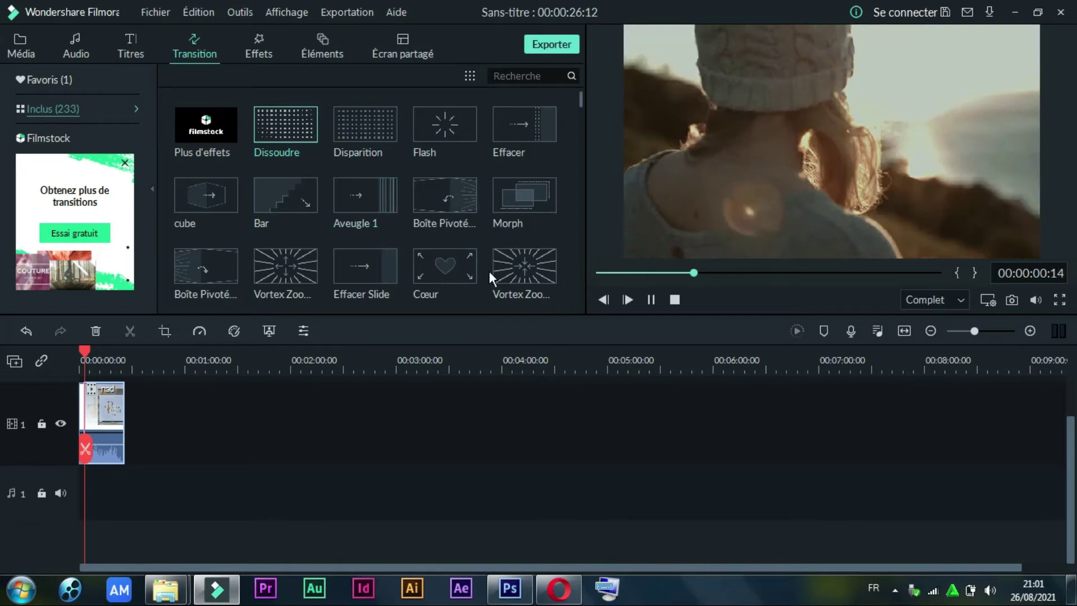
click(383, 133)
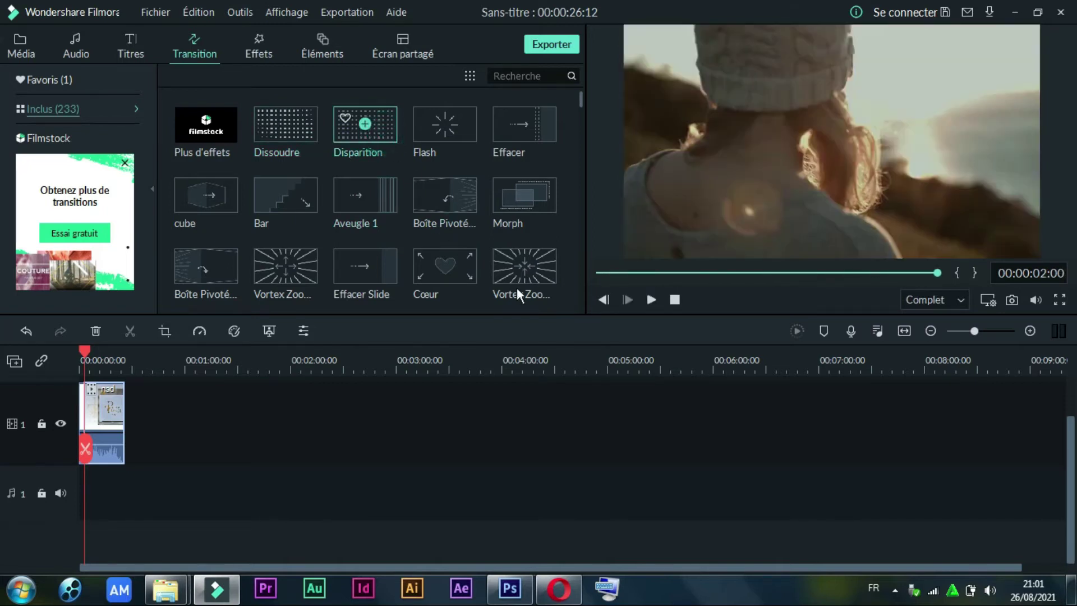
click(499, 279)
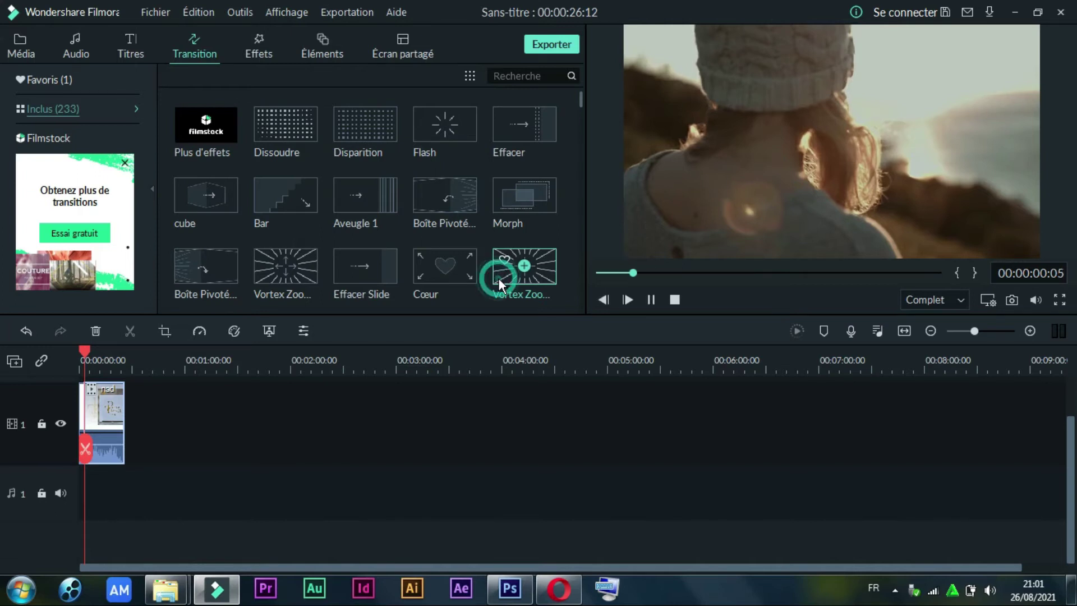
click(298, 279)
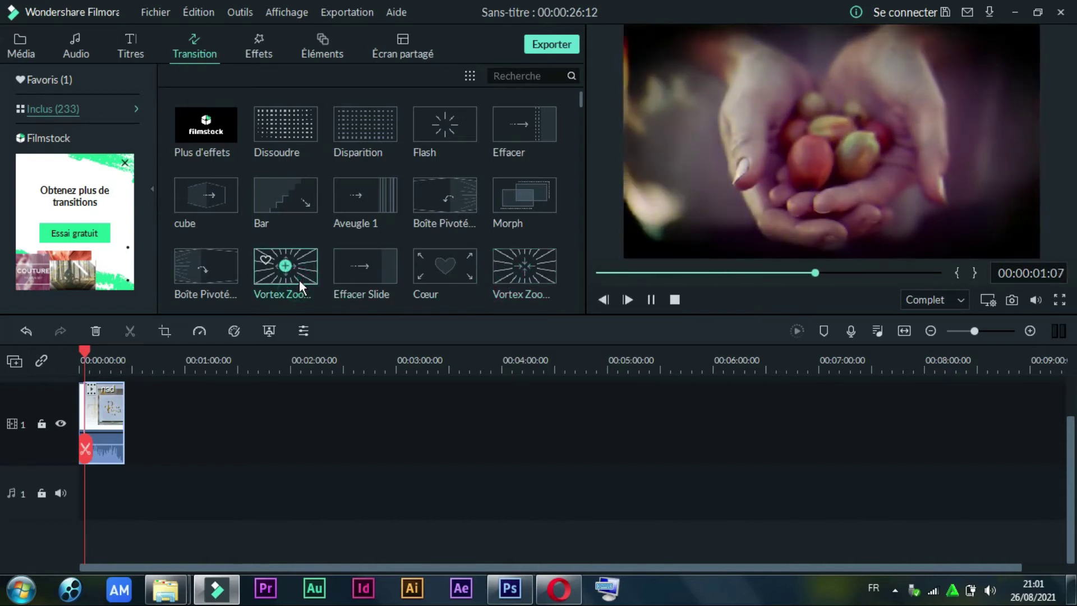
Apply the Vortex Zoom transition next to Effacer Slide at the cut between the two nad segments and play the timeline from the start.
drag(299, 280, 87, 483)
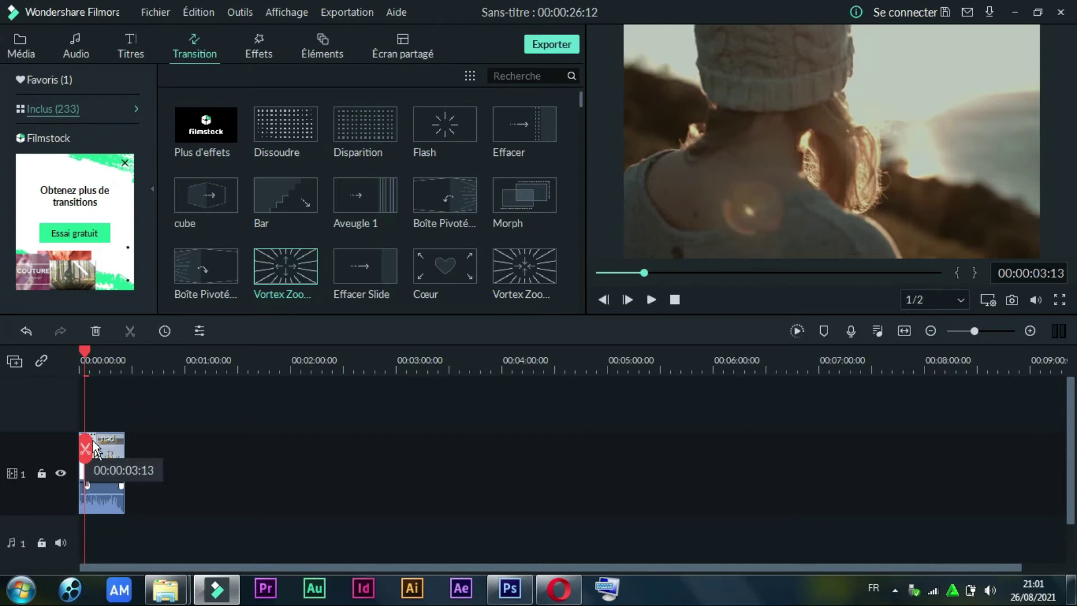
click(81, 358)
key(space)
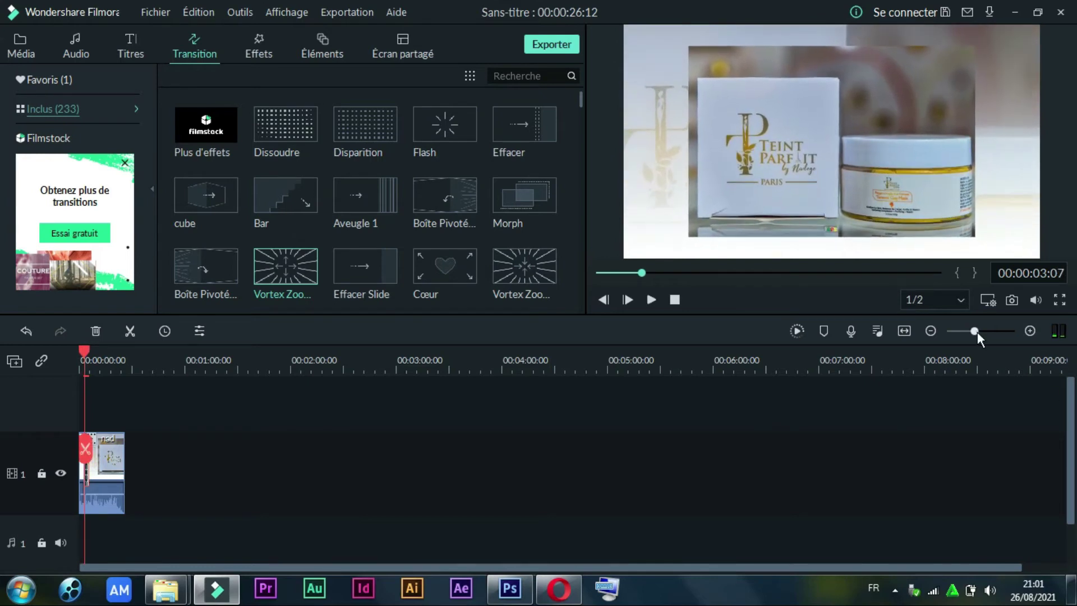
Shift the Vortex Zoom transition earlier so it is centred over the cut between the two nad segments, and play it.
drag(975, 331, 994, 331)
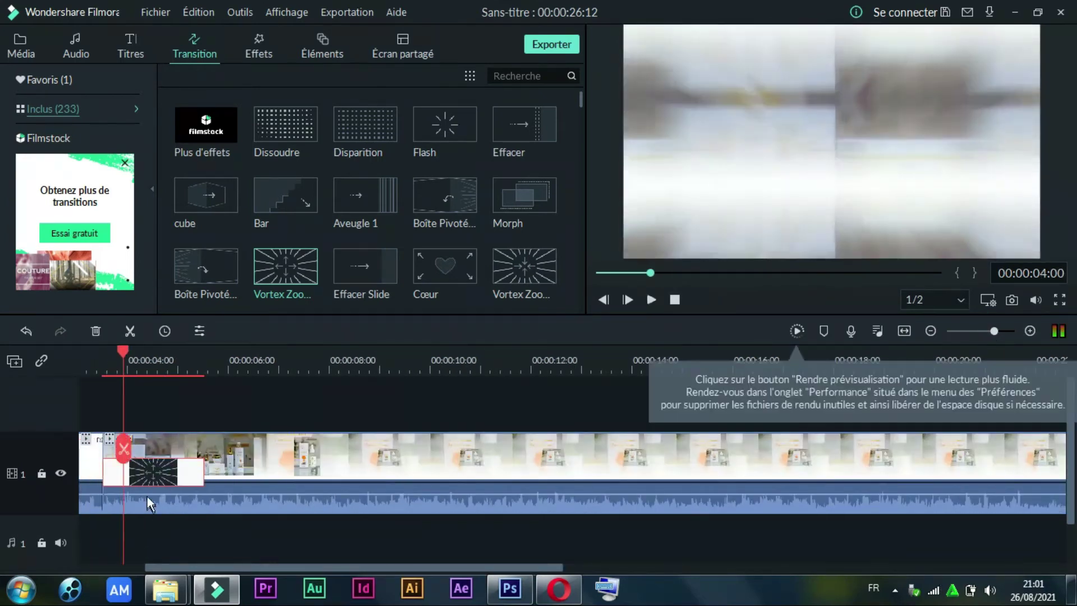
key(space)
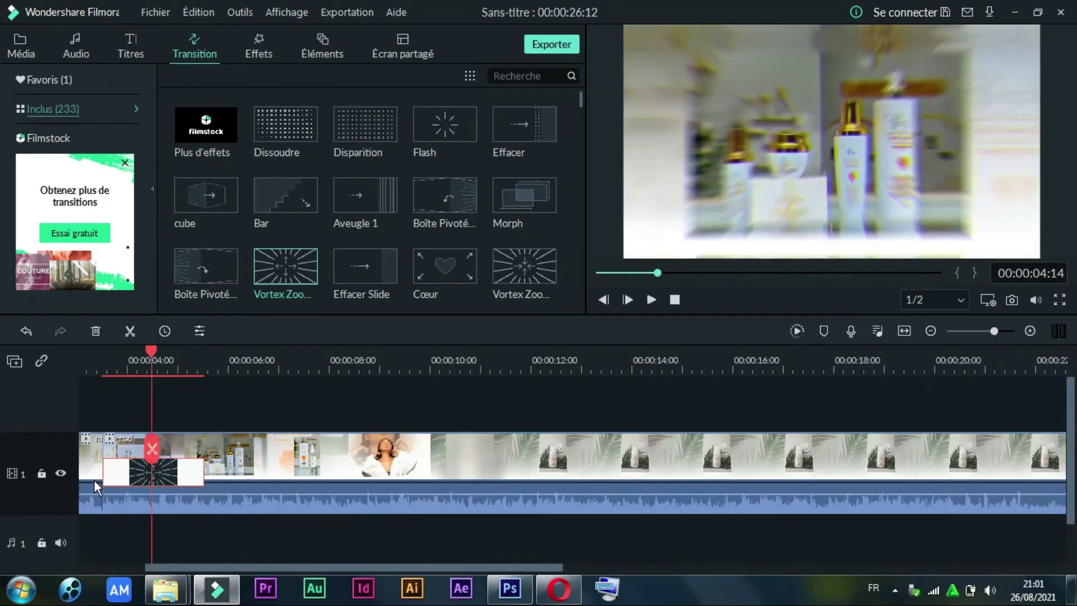
drag(135, 479, 100, 474)
click(82, 361)
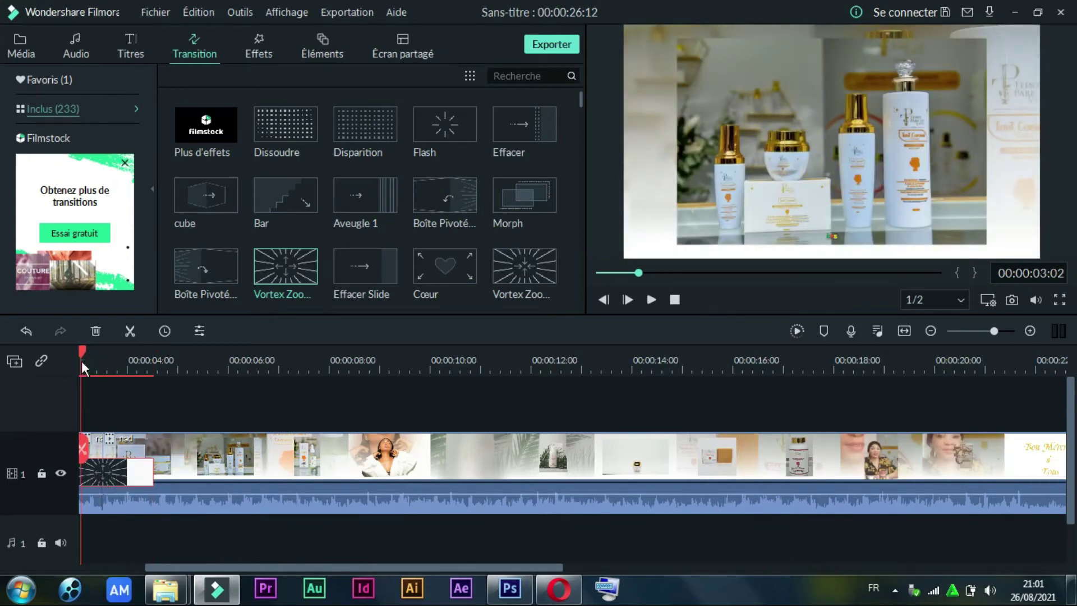
key(space)
key(space)
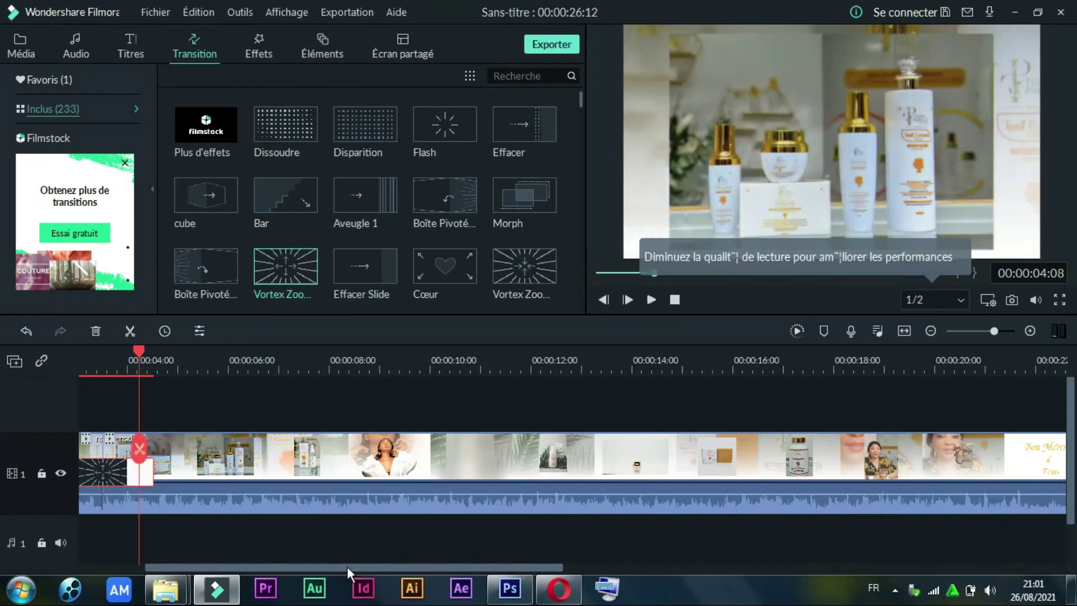
Replay the timeline from about 2 seconds to review the centred Vortex Zoom transition.
scroll(171, 572, left, 3)
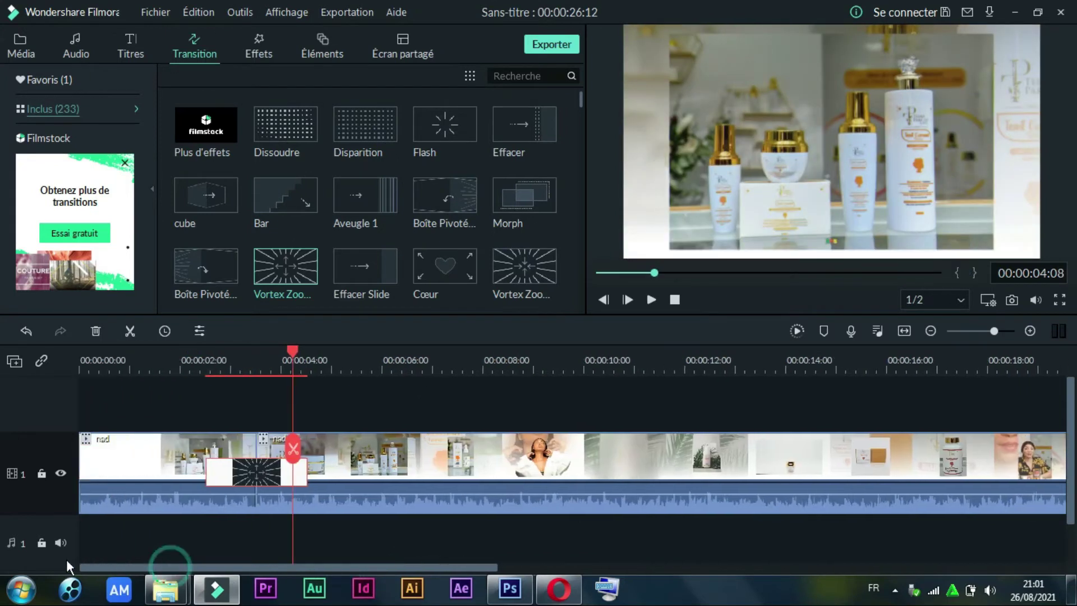
click(194, 362)
key(space)
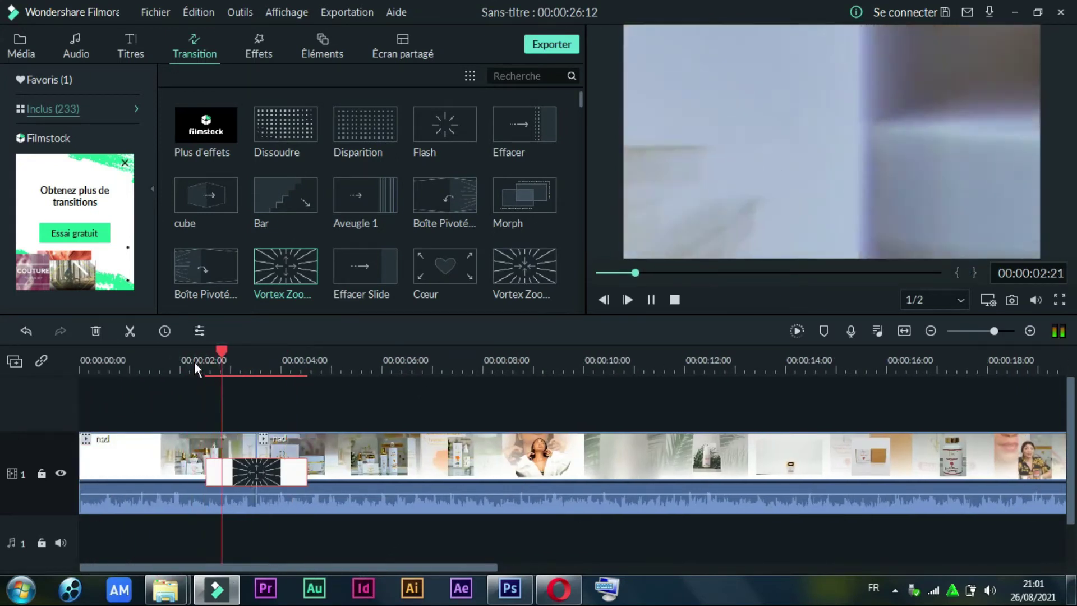
click(992, 331)
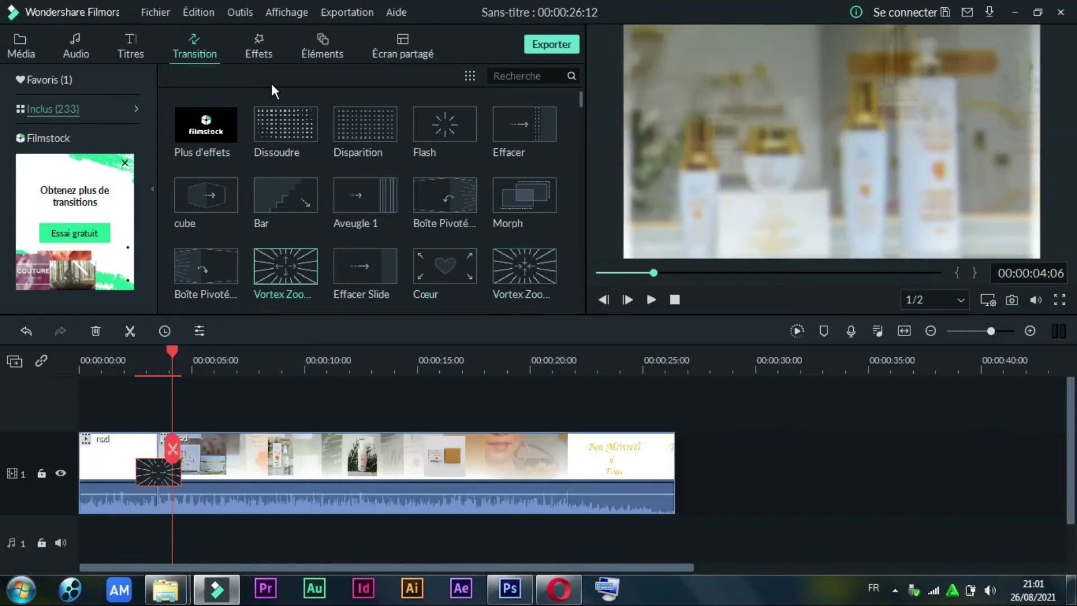
Look through the included effects and preview the Mosaïque effect.
click(256, 52)
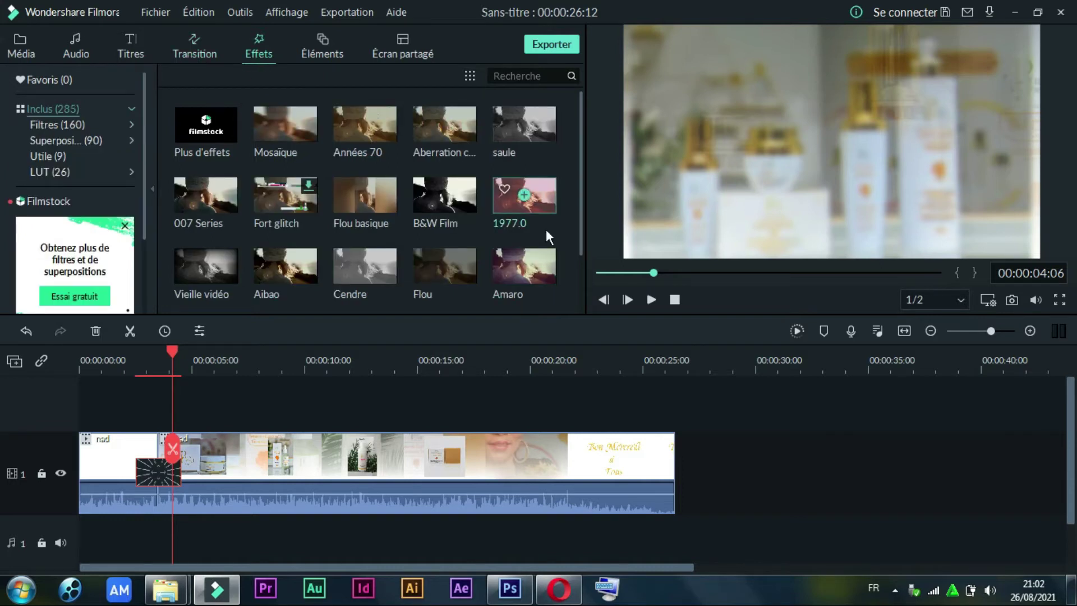
scroll(579, 237, down, 3)
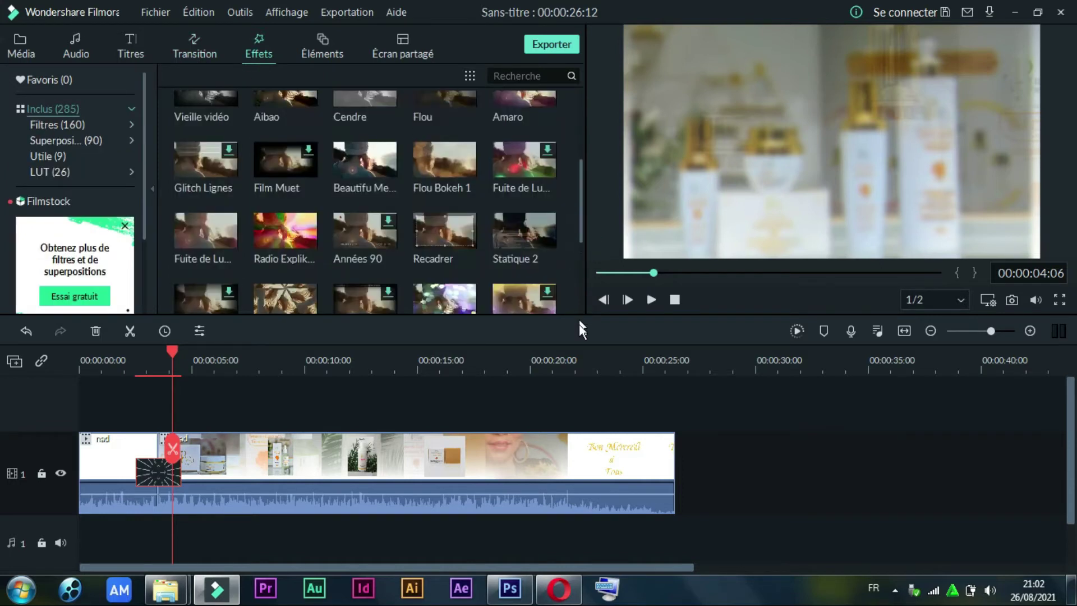
drag(580, 189, 581, 305)
scroll(581, 303, down, 3)
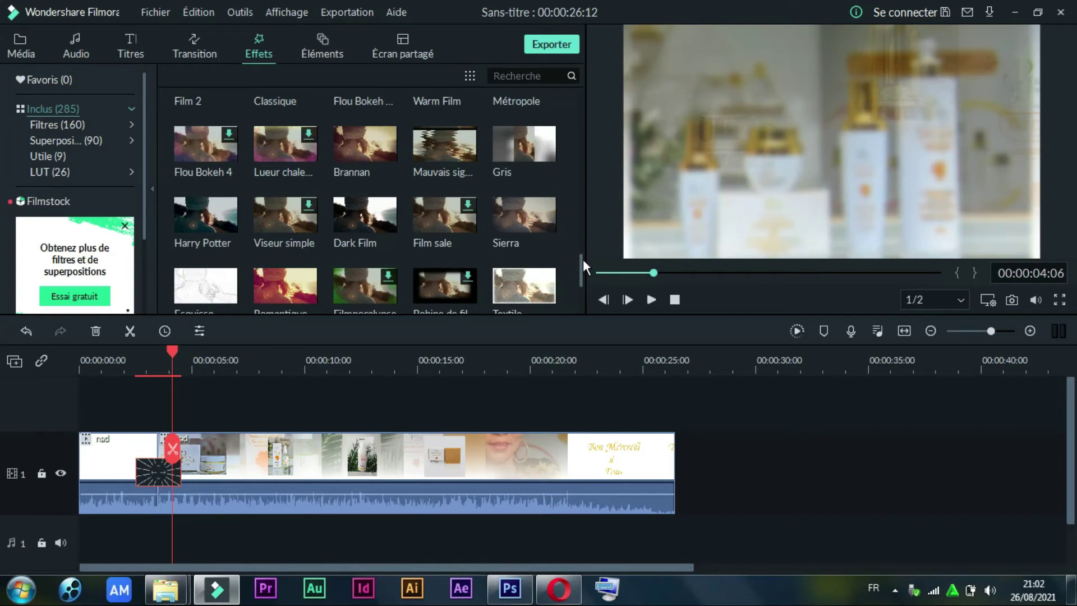
drag(583, 257, 568, 93)
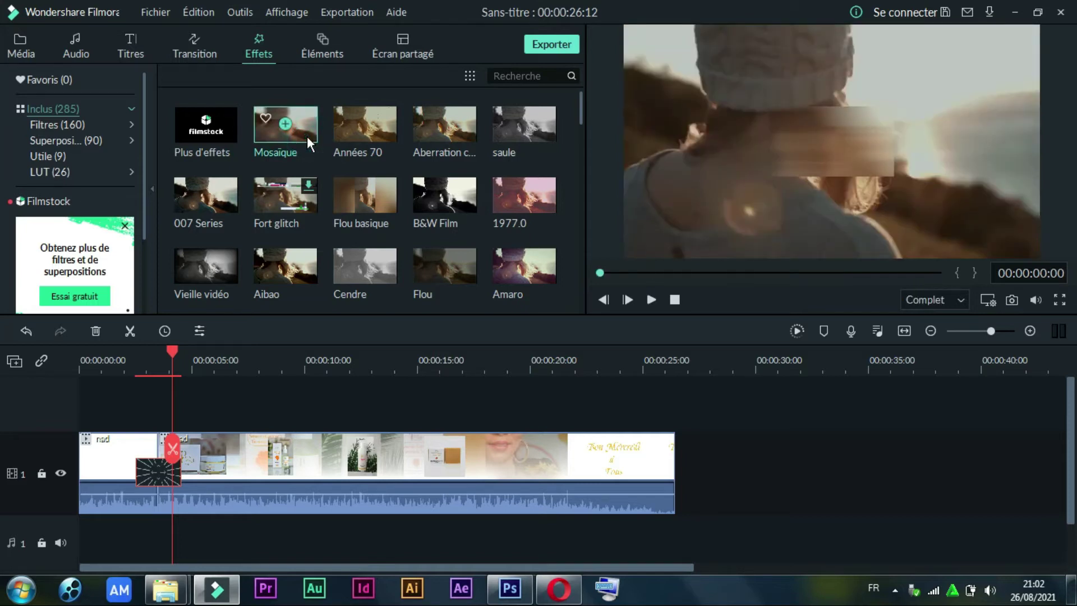
Preview the effects Années 70, the Aberration effect beside it, saule, 1977.0, Amaro, Vieille vidéo and B&W Film.
click(343, 139)
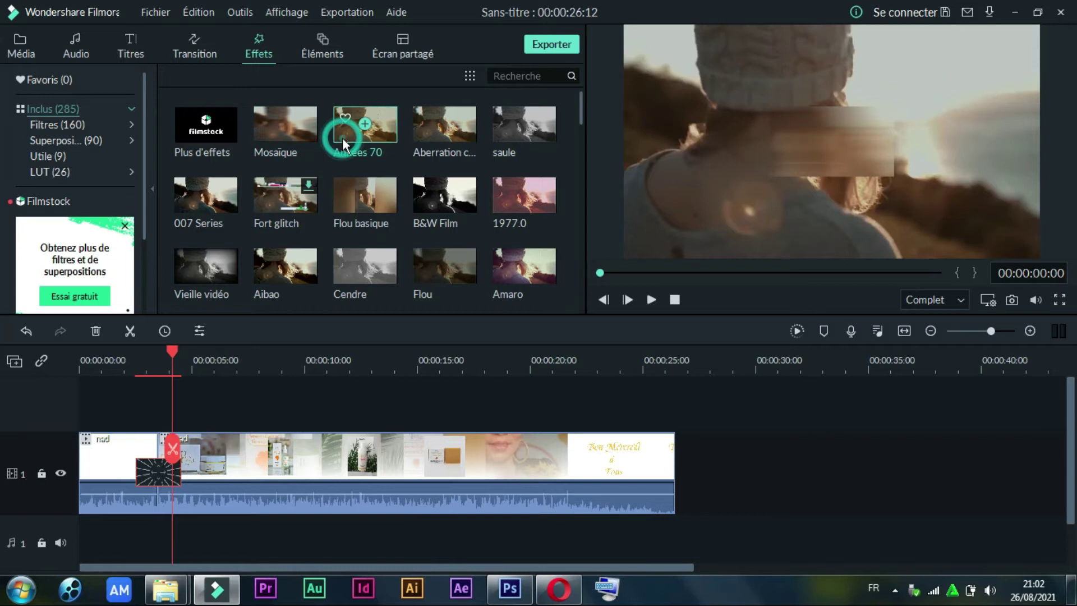
click(424, 143)
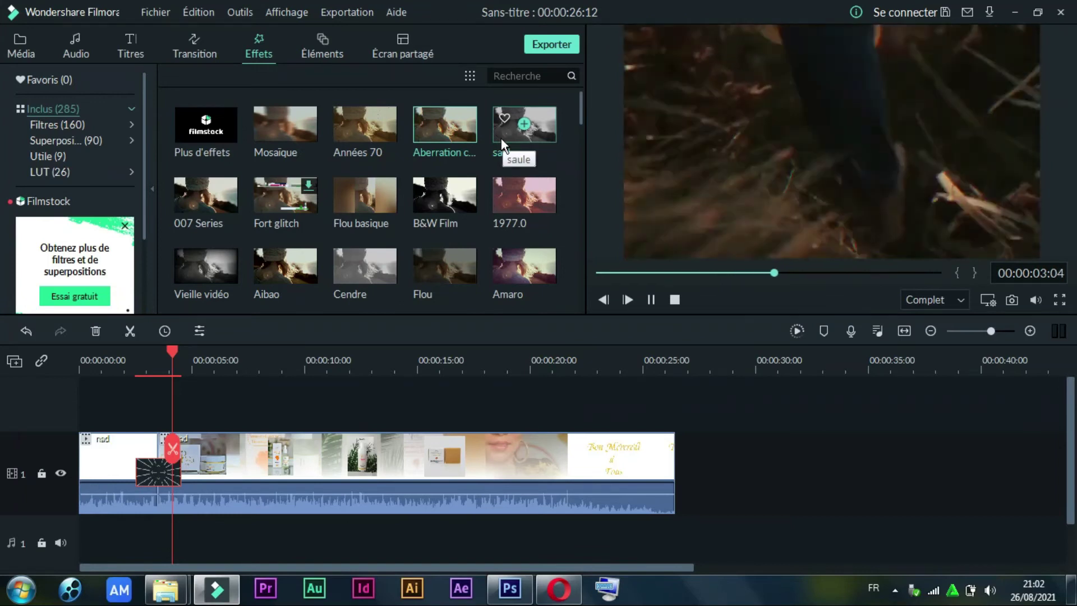
click(502, 138)
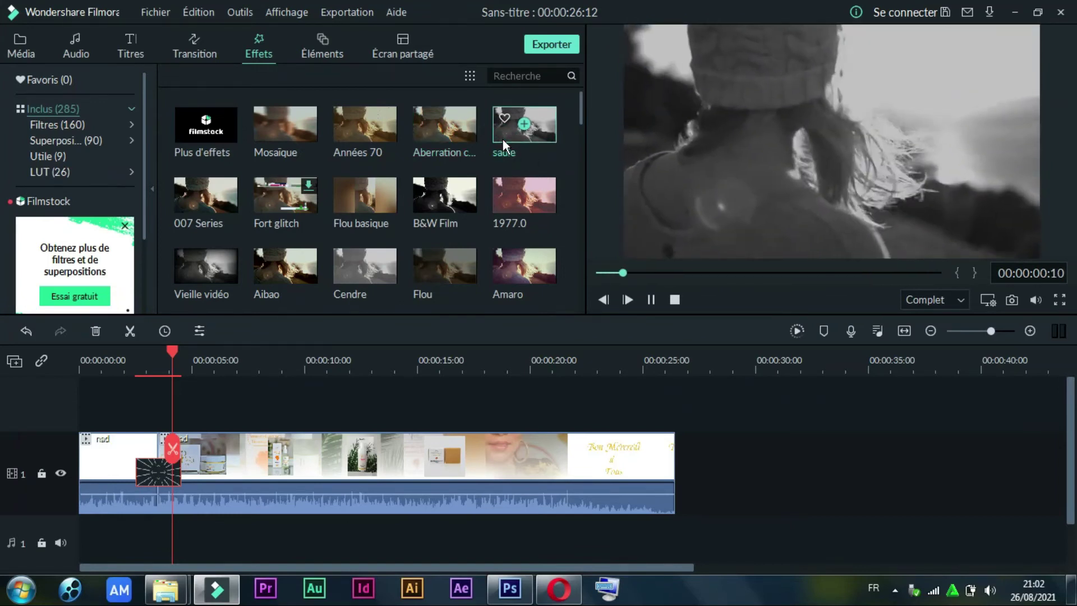
click(497, 213)
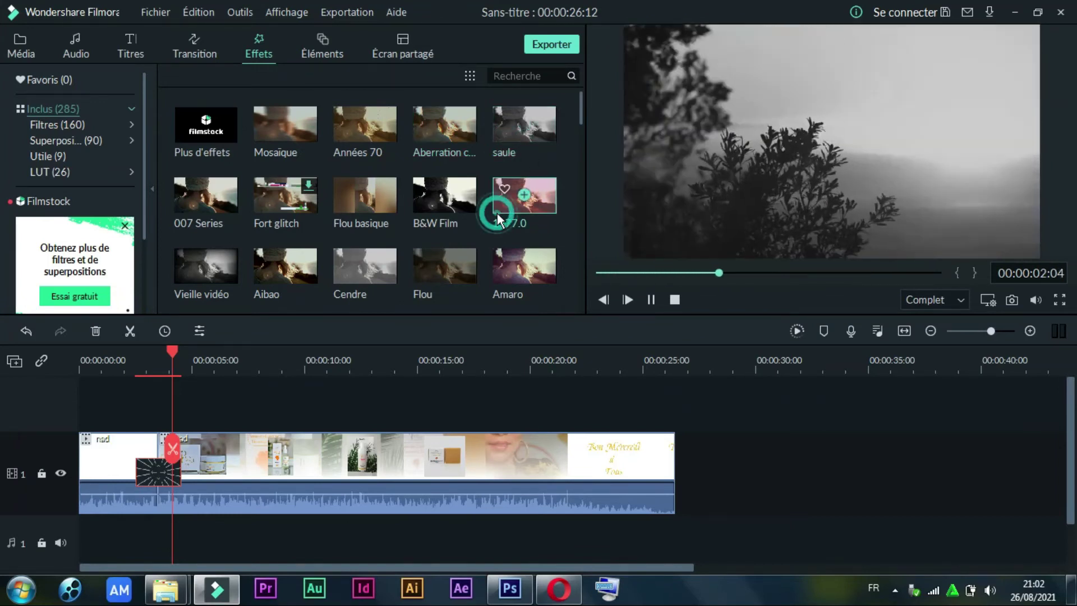
click(496, 275)
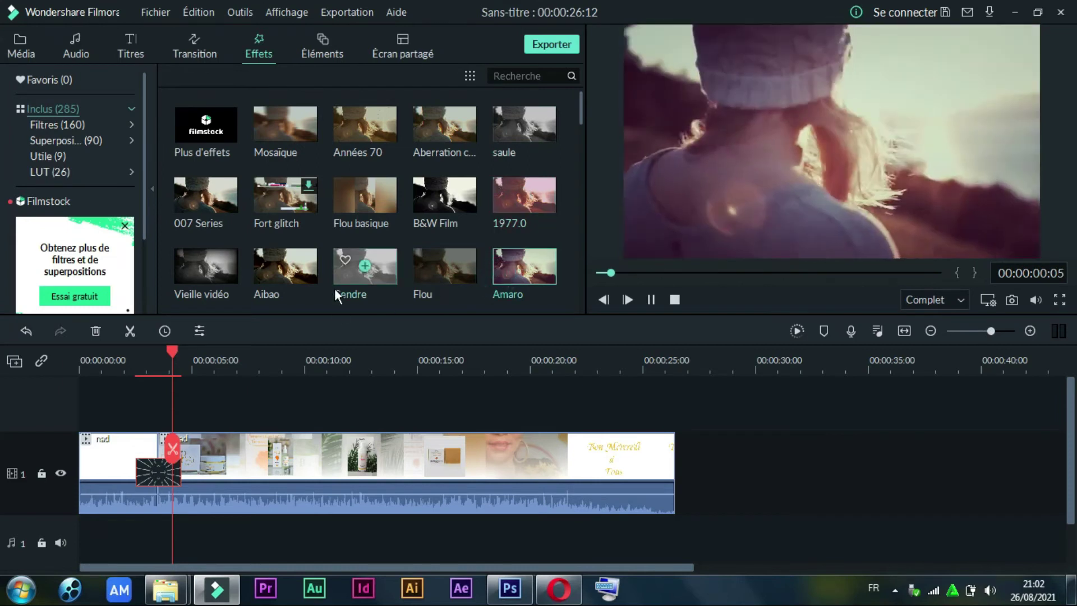
click(205, 268)
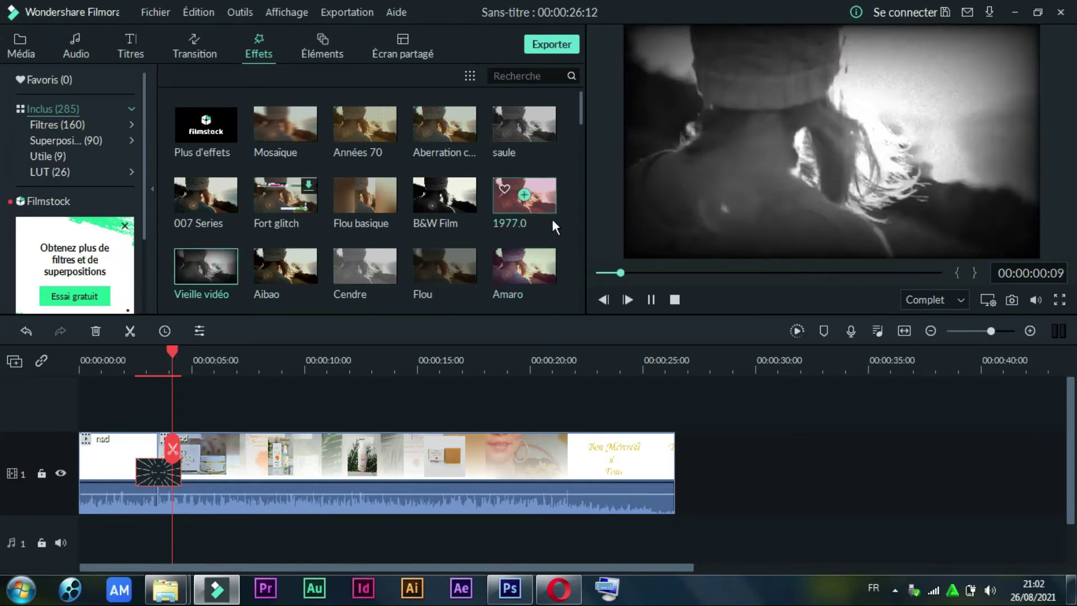
click(464, 215)
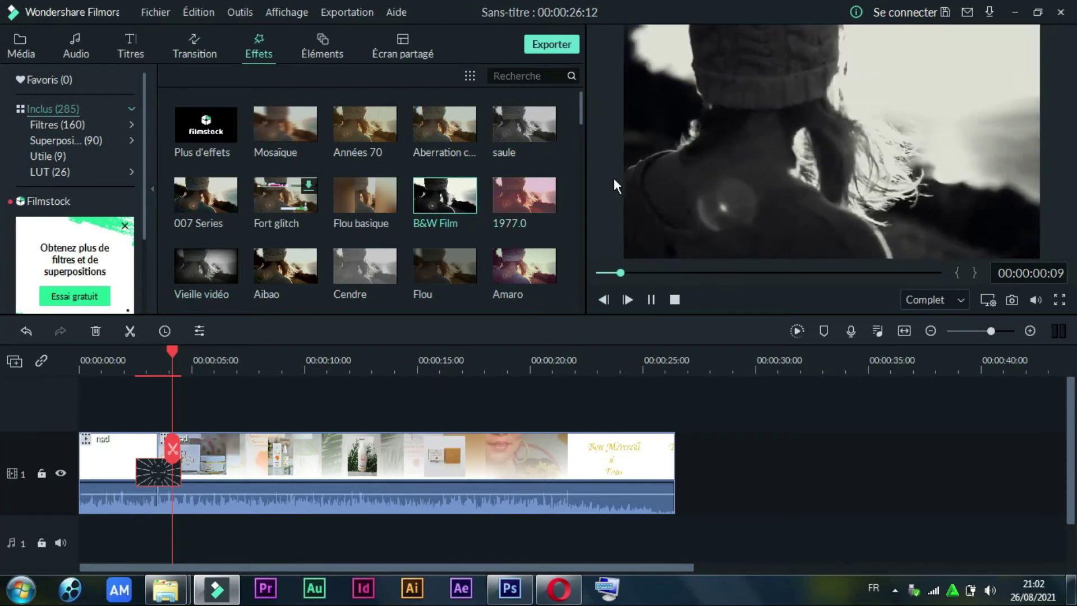
Find the Lever de sol..., Lumière éti... and Sutro effects further down the included effects and preview them.
drag(581, 106, 585, 212)
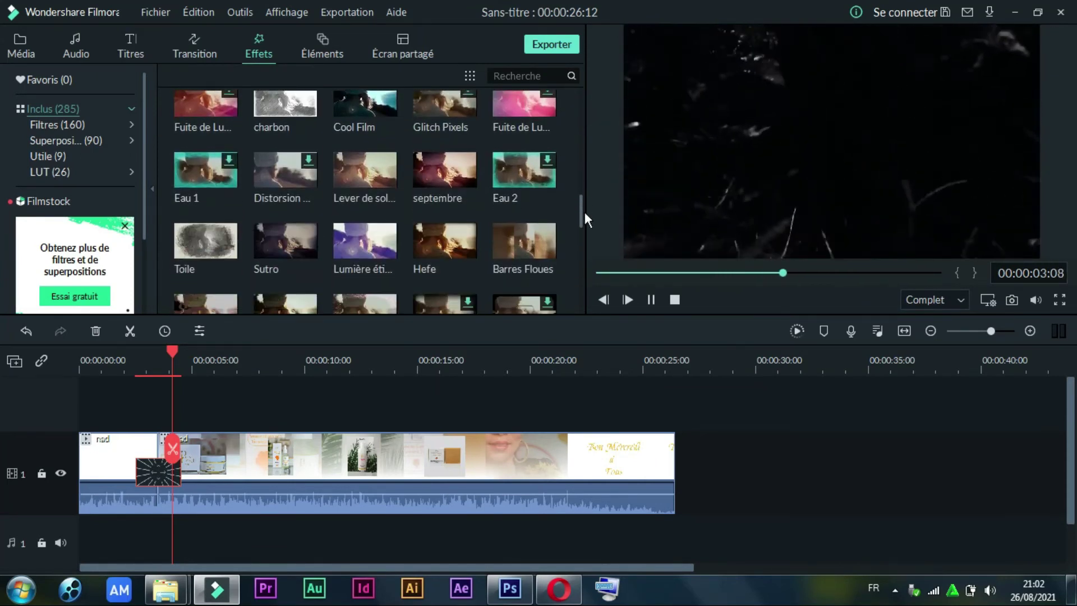
click(379, 188)
click(392, 258)
click(303, 254)
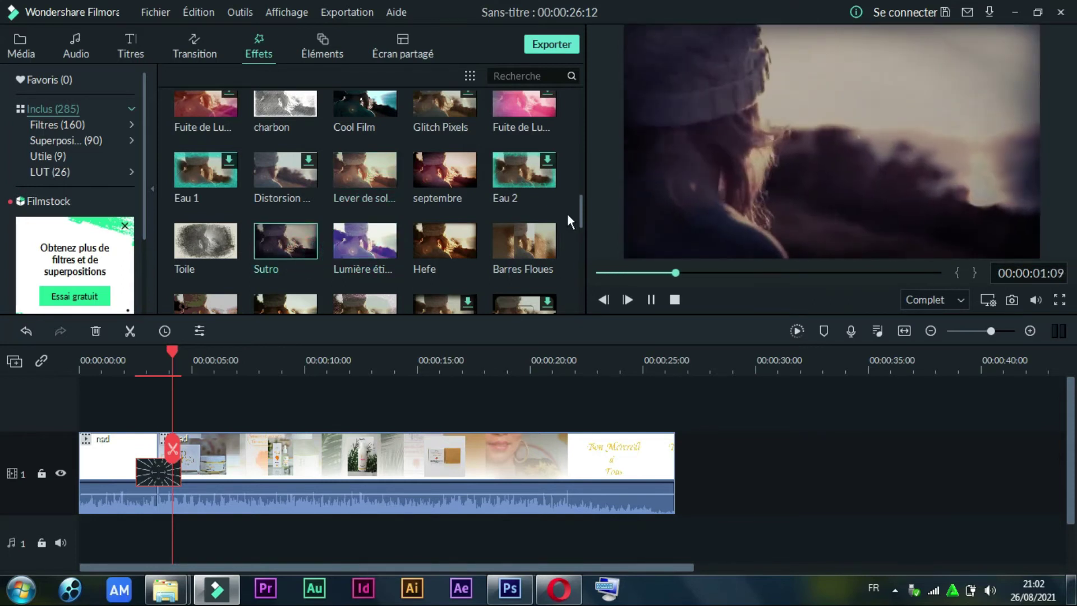
Browse further through the included effects and preview Sonique, the Masque effect, vague and Kelvin.
drag(583, 210, 581, 294)
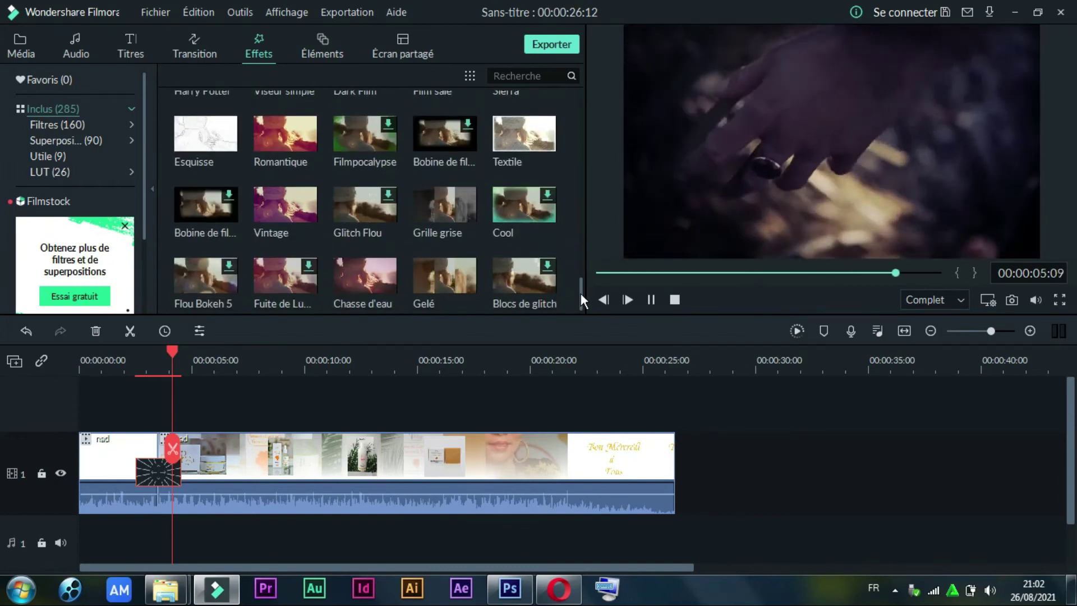
drag(580, 294, 584, 316)
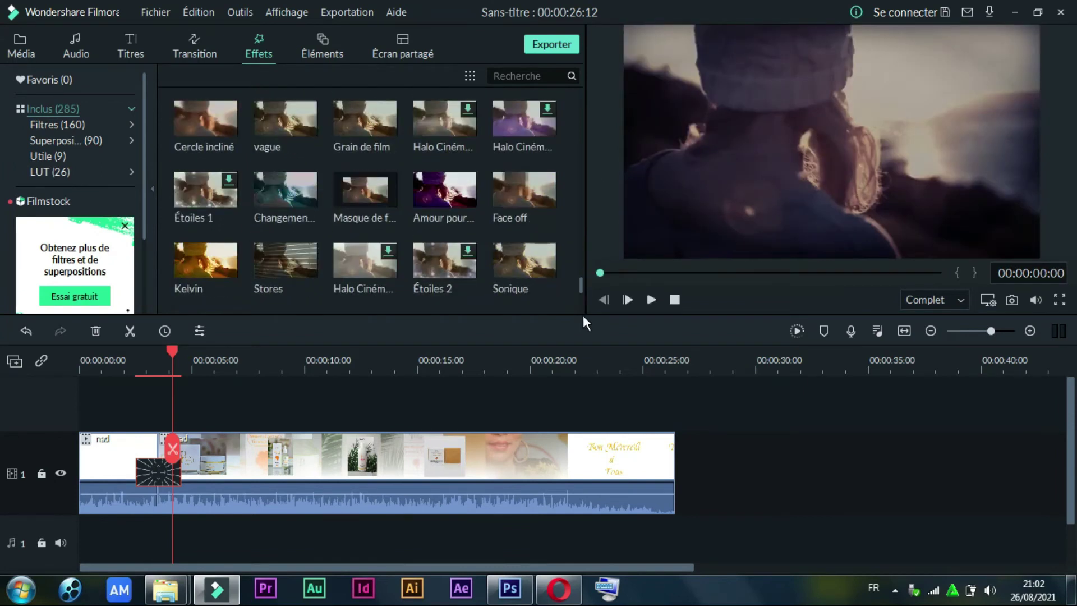
click(548, 269)
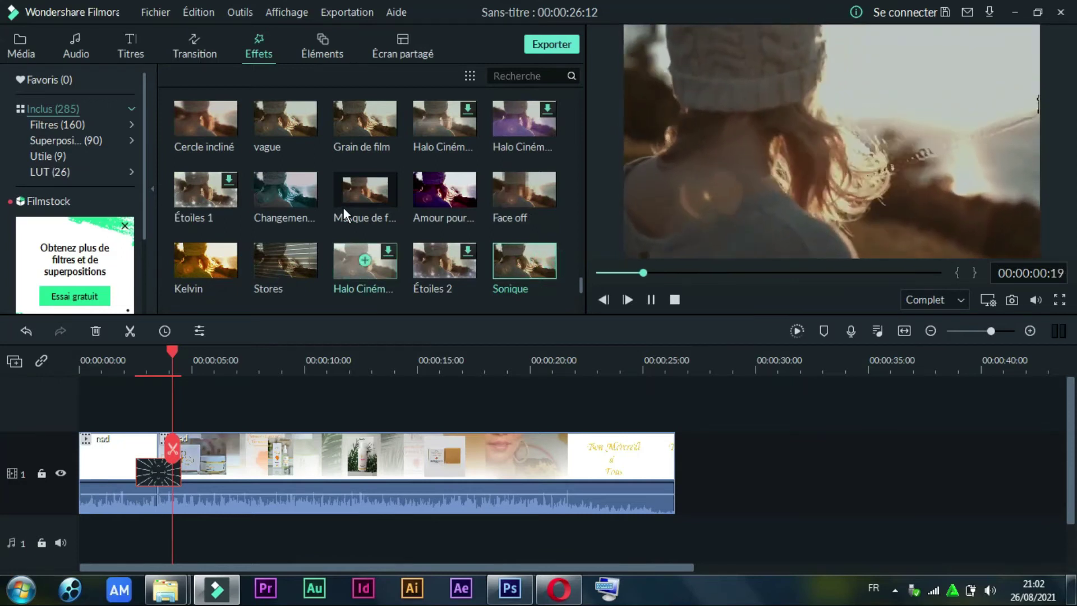
click(345, 199)
click(307, 129)
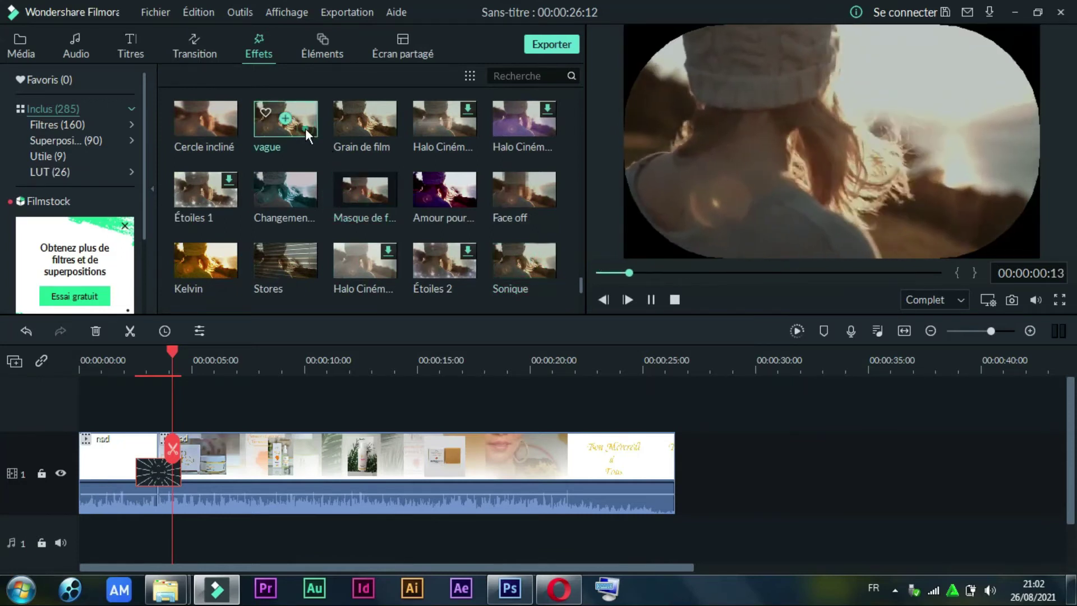
click(221, 280)
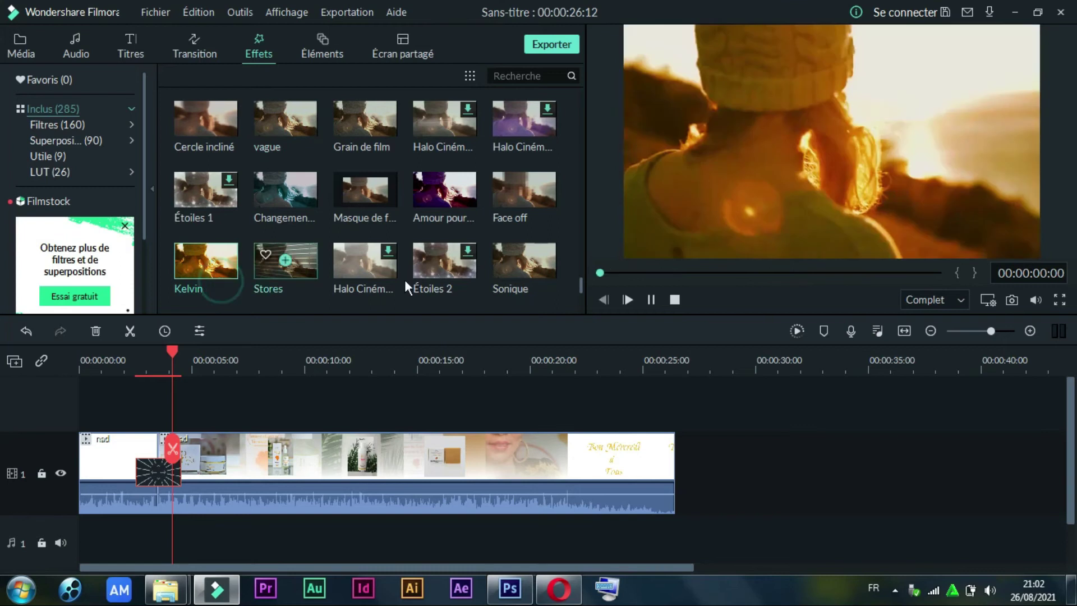
Preview the Vision oculaire, Chaos 1, Chaos 2 and Extrême effects and look through the remaining included effects.
scroll(581, 298, down, 10)
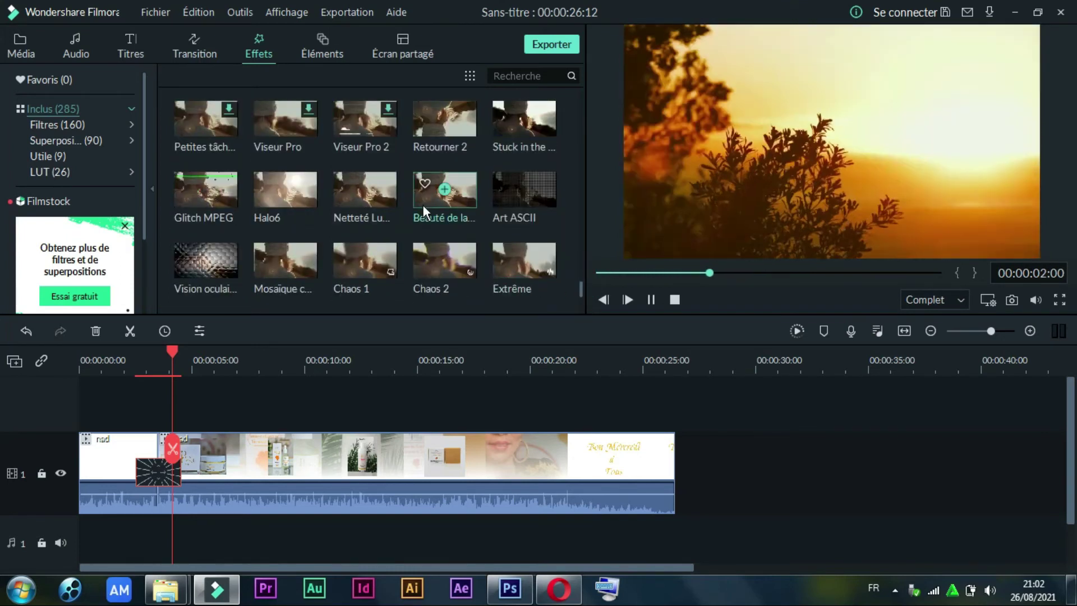
click(214, 280)
click(349, 275)
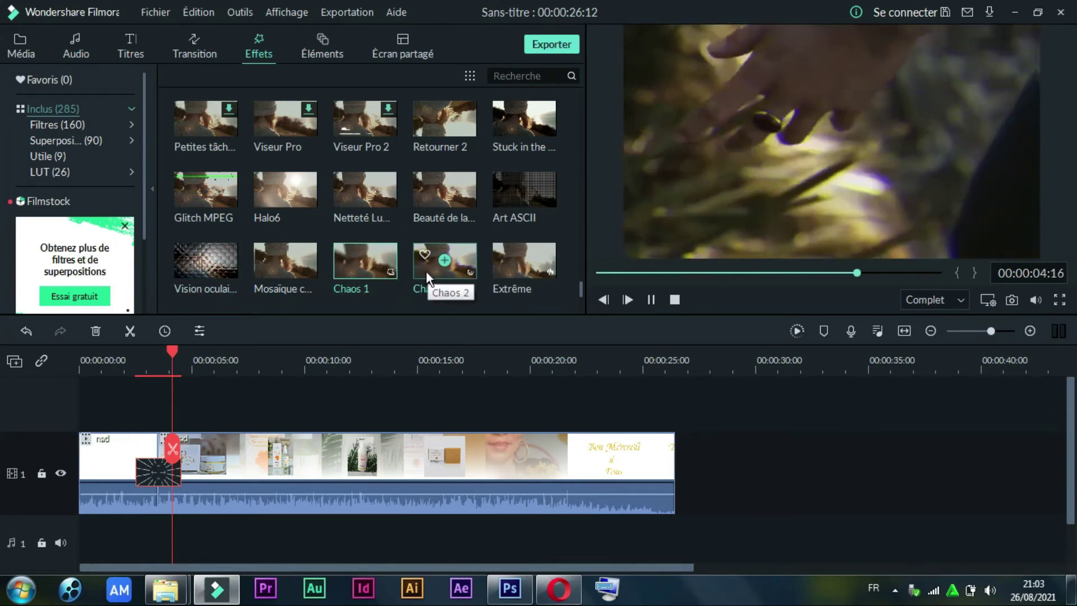
click(426, 270)
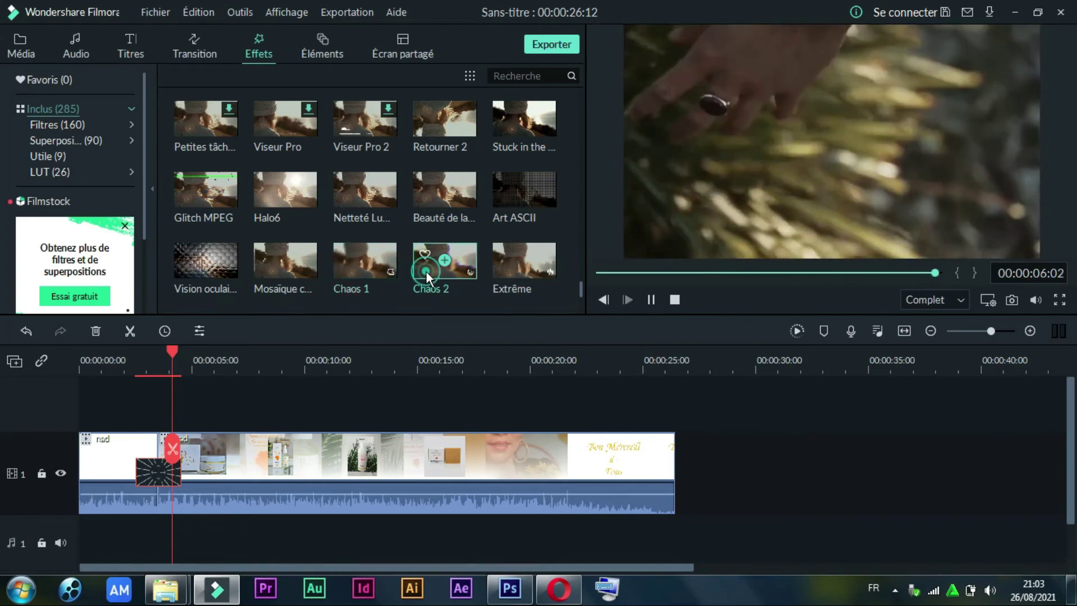
click(506, 279)
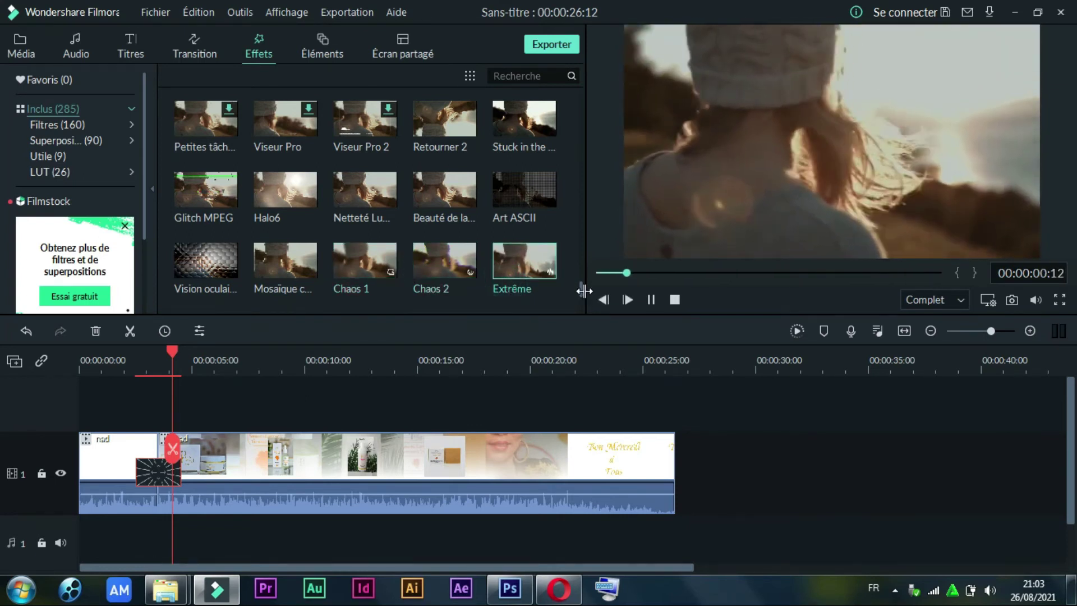
drag(581, 287, 580, 301)
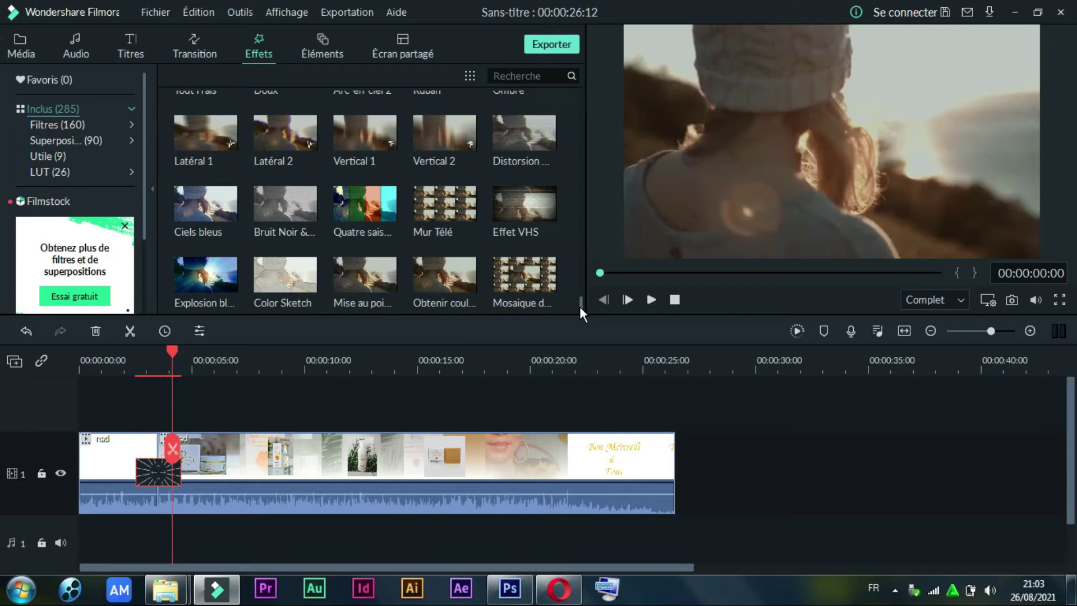
Look through the included elements, such as emojis, drawings and web icons, and try out the Dessin 1 element.
click(315, 50)
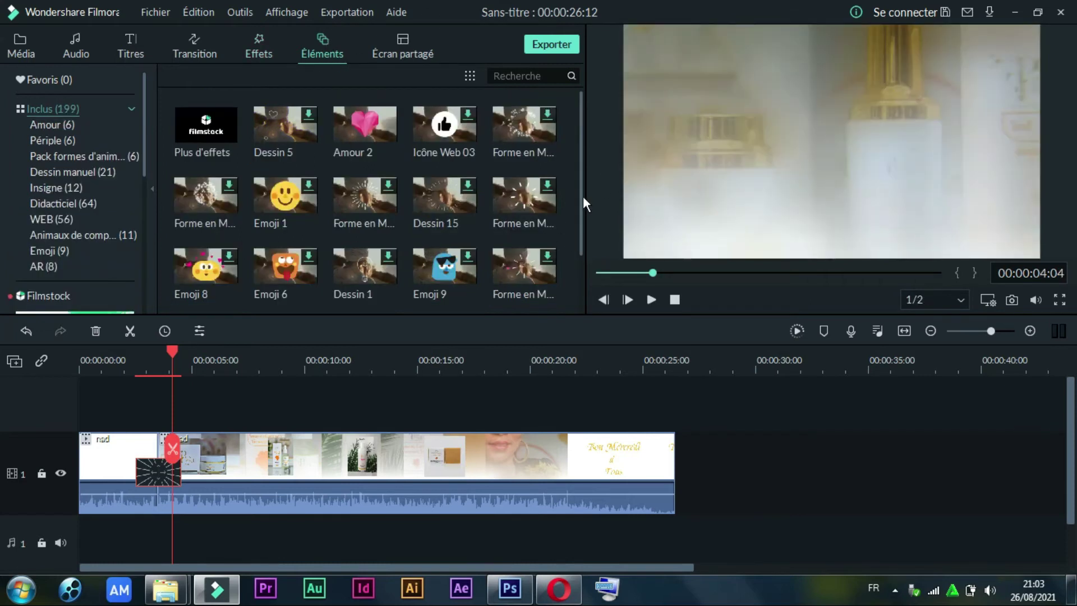
drag(583, 198, 576, 280)
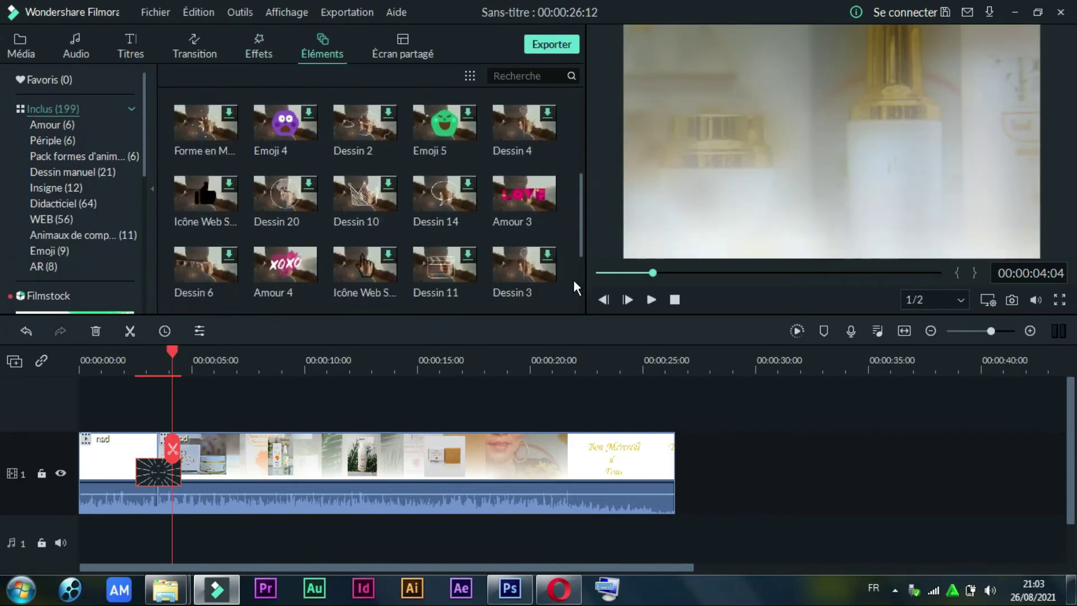
drag(580, 226, 585, 161)
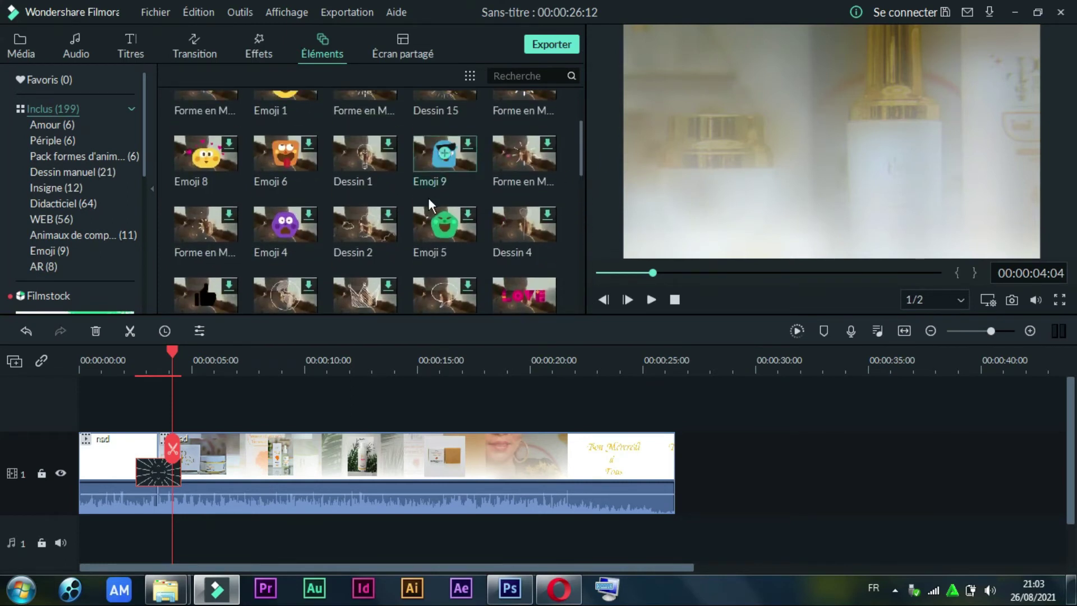
click(393, 169)
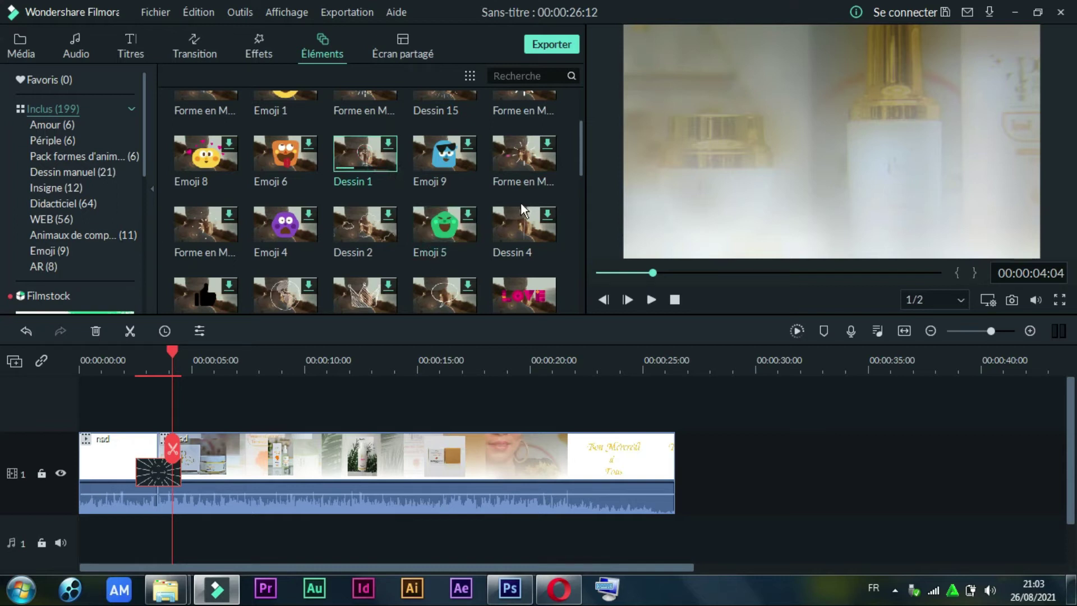
drag(580, 153, 583, 298)
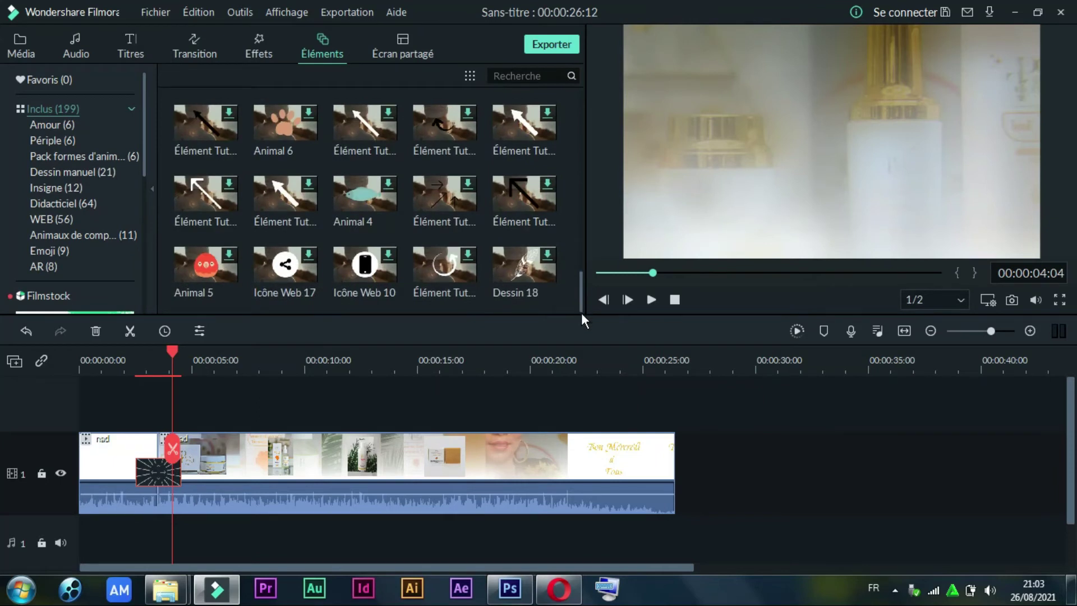
Look back through the included elements, open the split-screen templates and preview the diagonal two-part layout.
scroll(575, 271, up, 3)
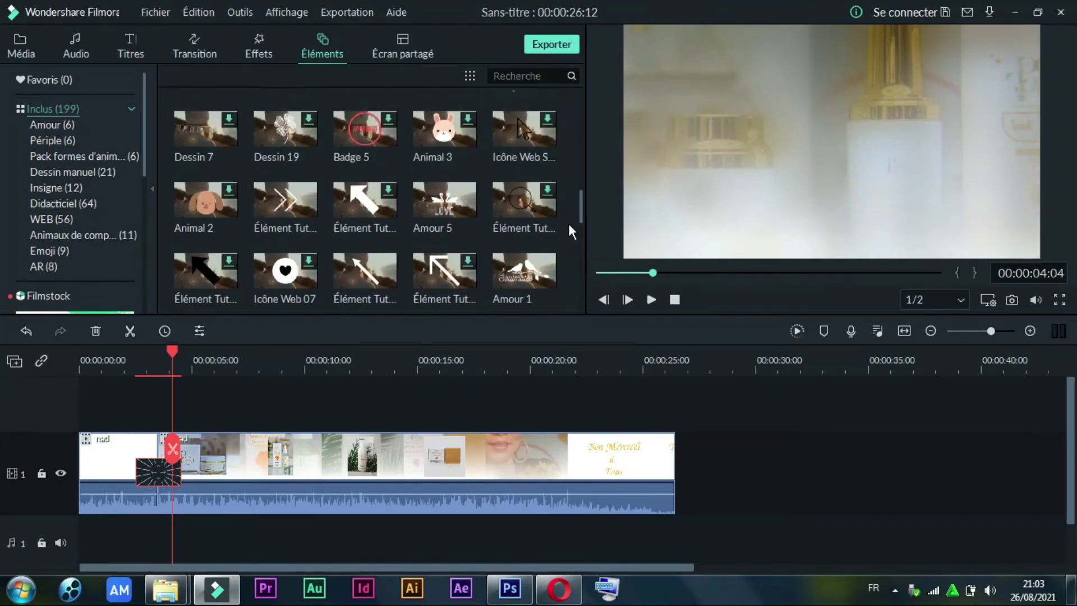
scroll(570, 202, up, 2)
scroll(571, 169, up, 3)
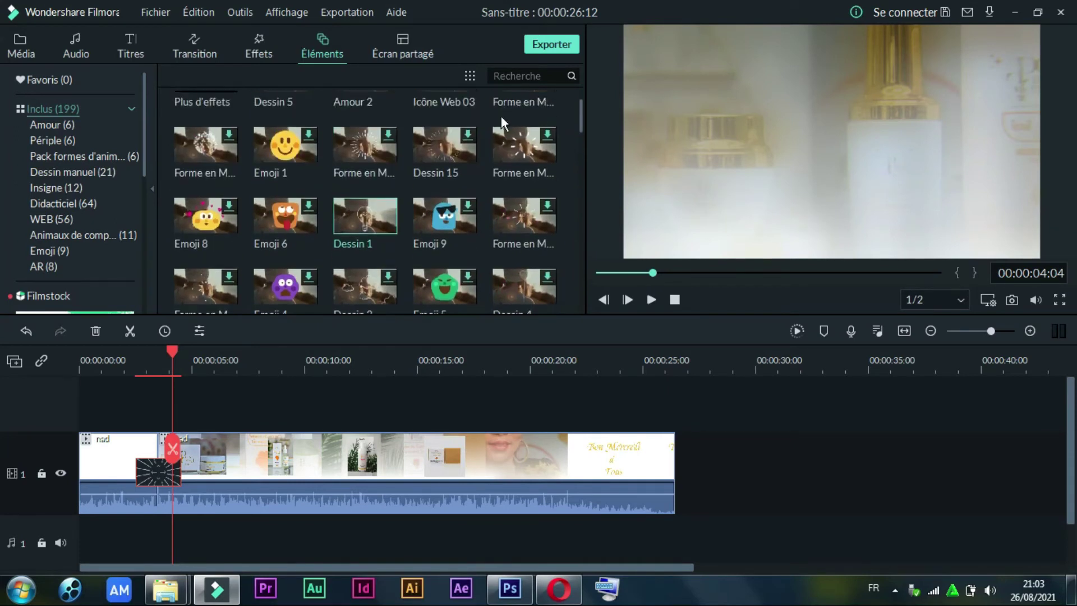
click(412, 56)
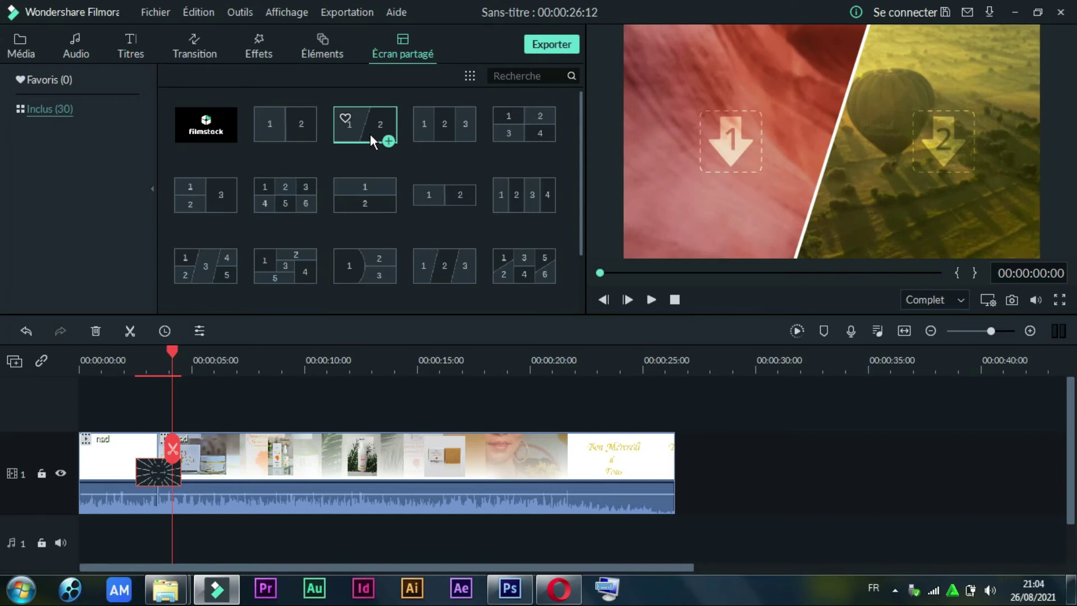
Try inserting the 2×2 four-part split screen at the playhead with its media slots left empty, and undo the insertion.
click(540, 140)
click(512, 137)
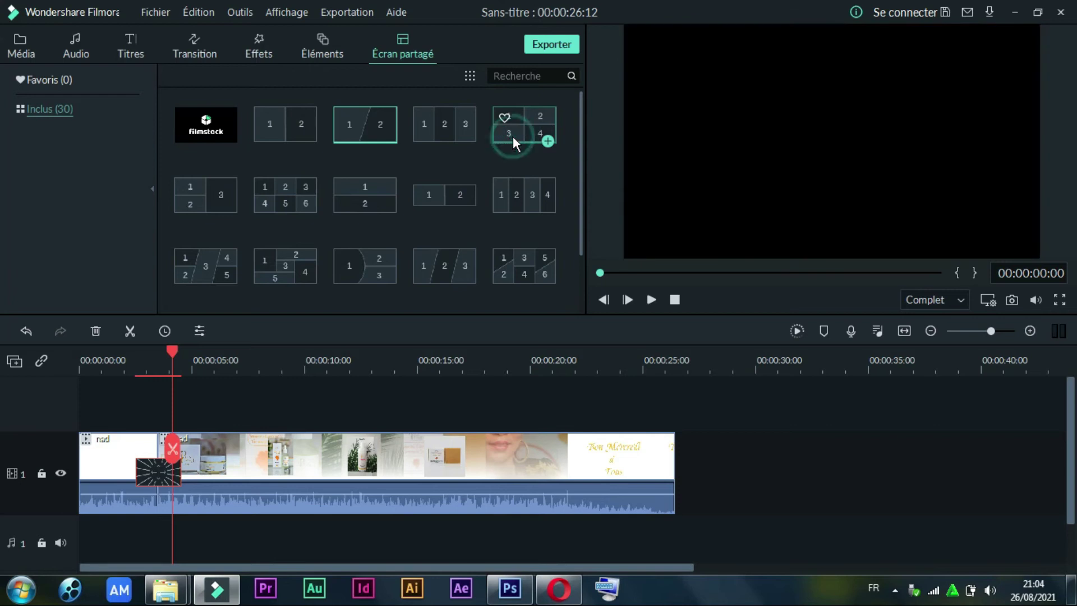
double_click(502, 206)
click(501, 204)
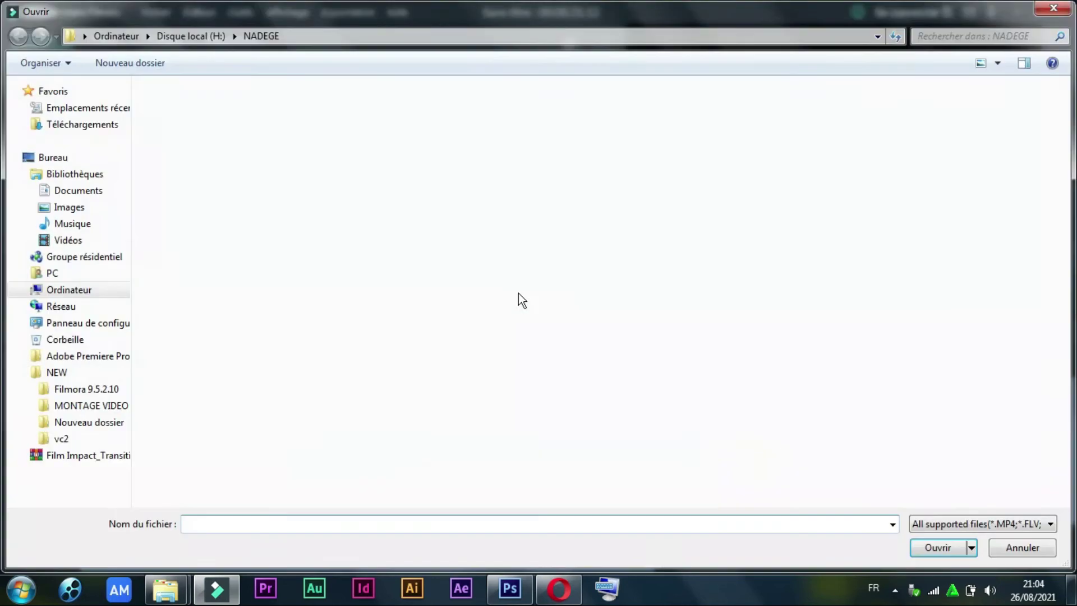
click(1054, 8)
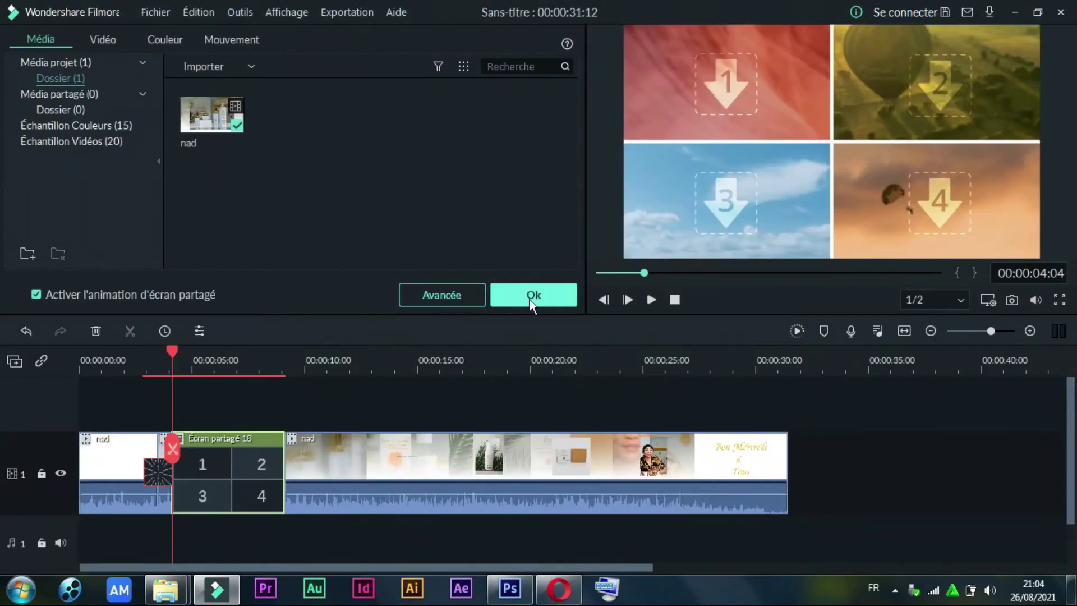
click(517, 298)
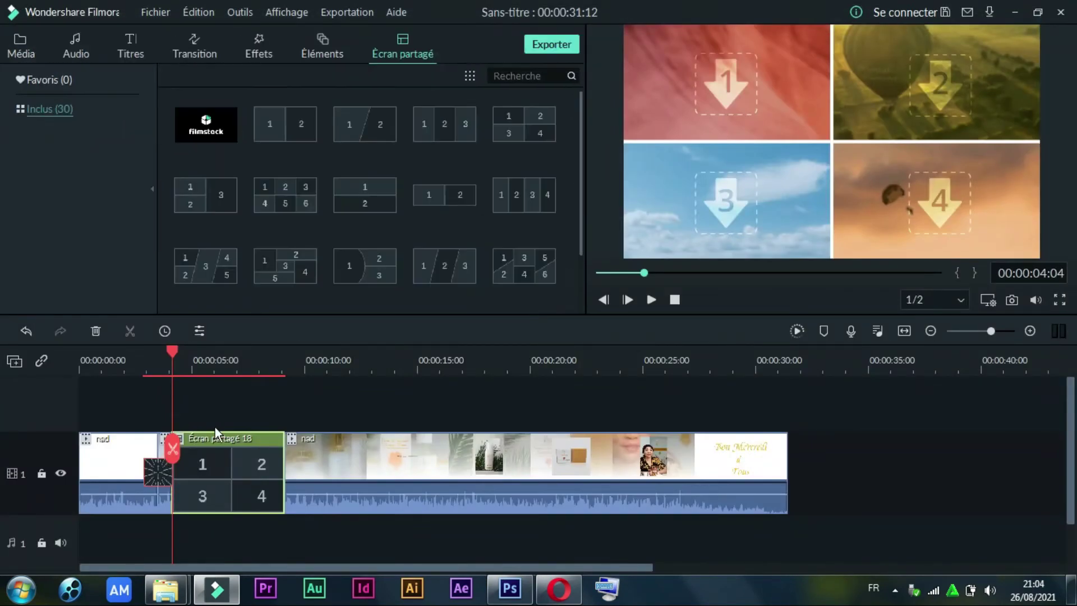
click(26, 331)
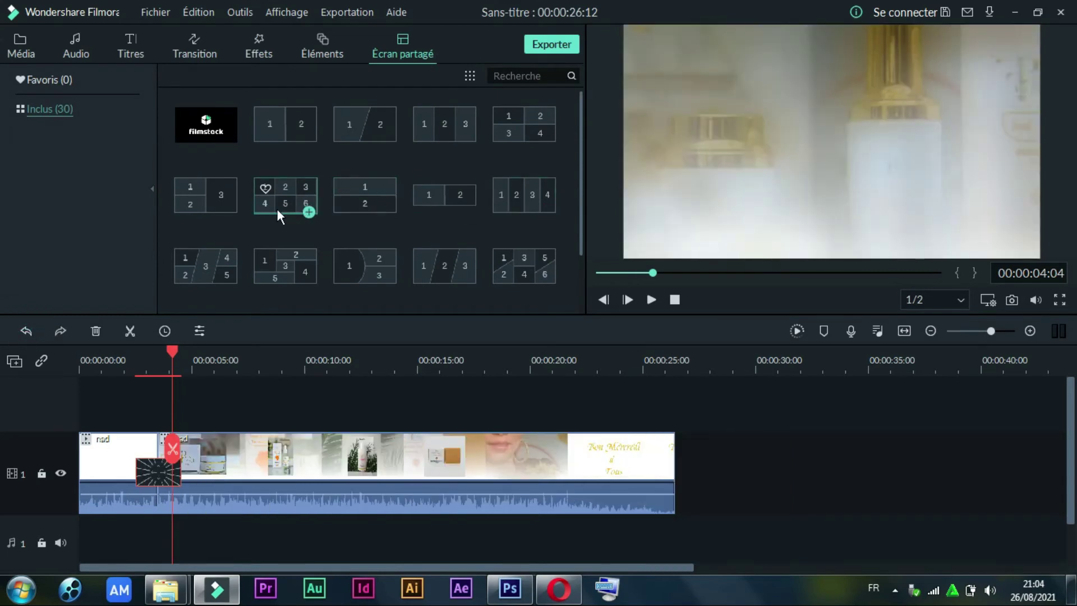
Preview the Écran partagé 20 six-part grid and the six-part split screen with diagonal outer divisions.
click(277, 208)
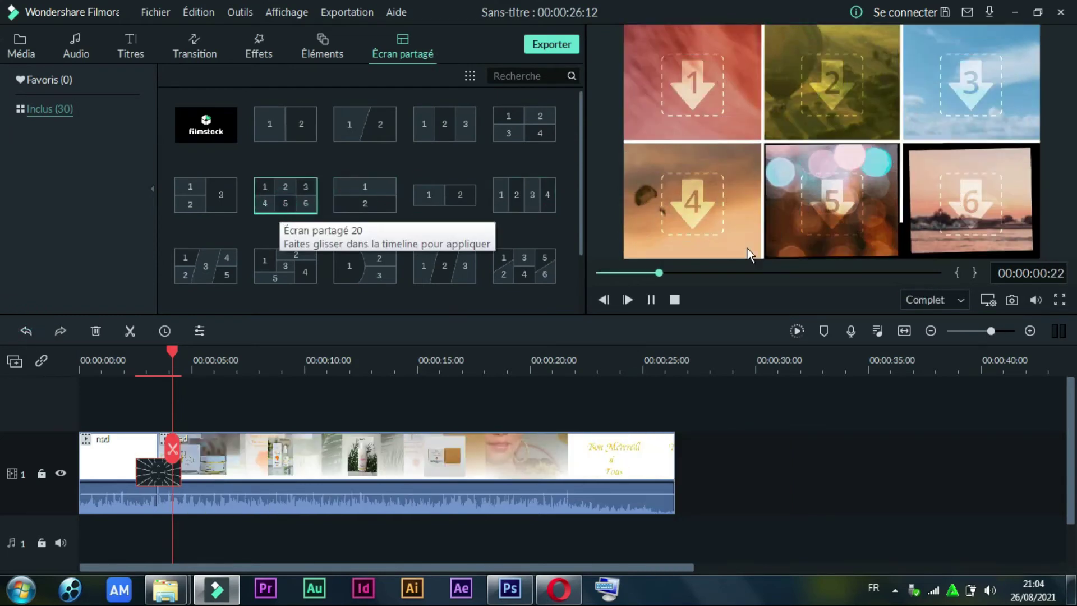
click(651, 299)
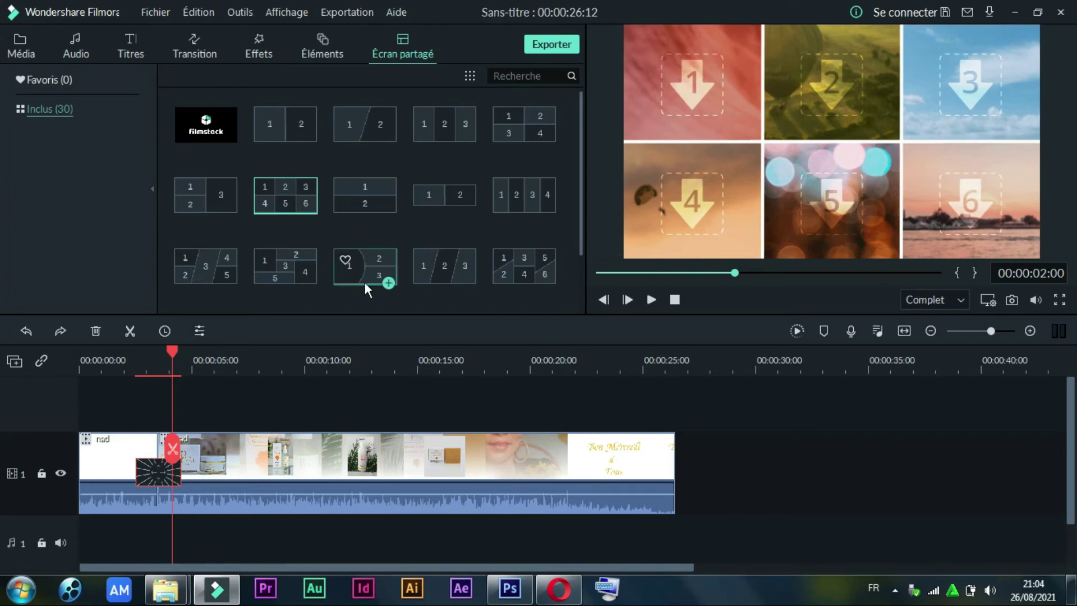
click(504, 285)
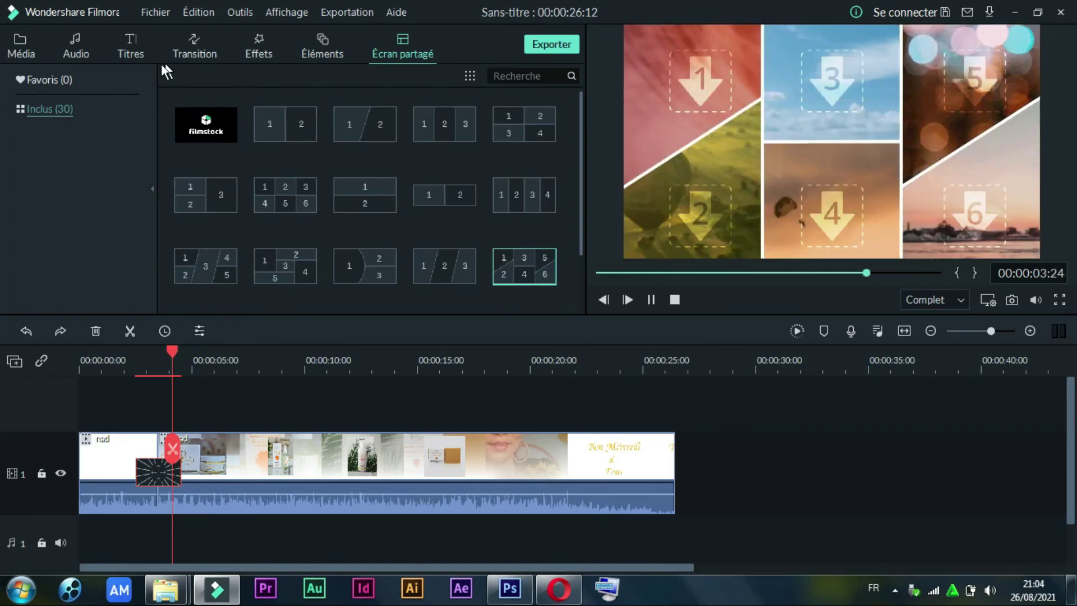
Open the included titles and play the Ouverture 3 title in the preview.
click(129, 52)
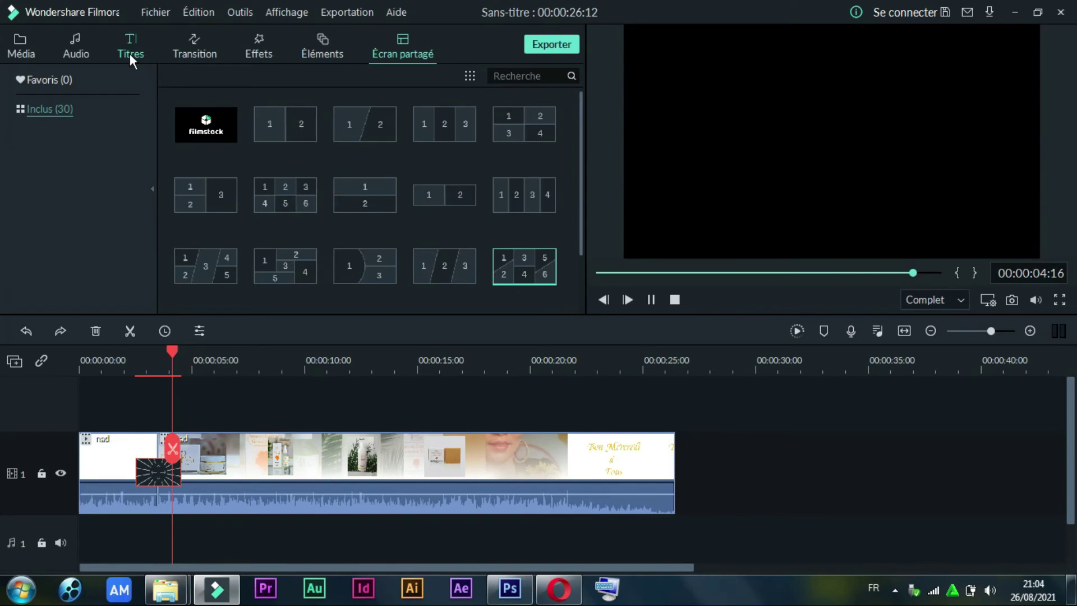
click(129, 52)
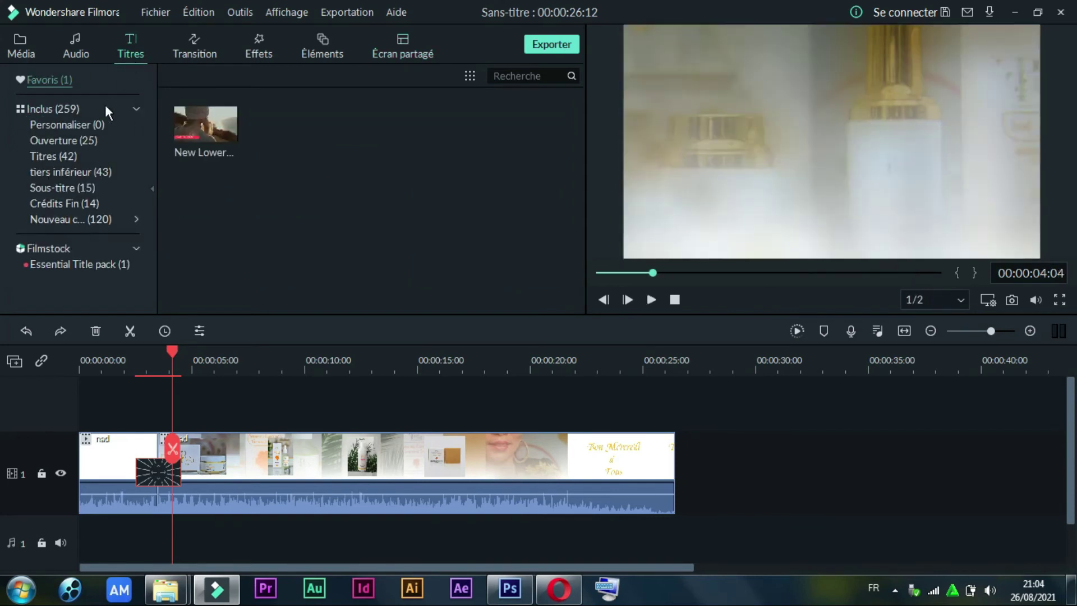
click(72, 107)
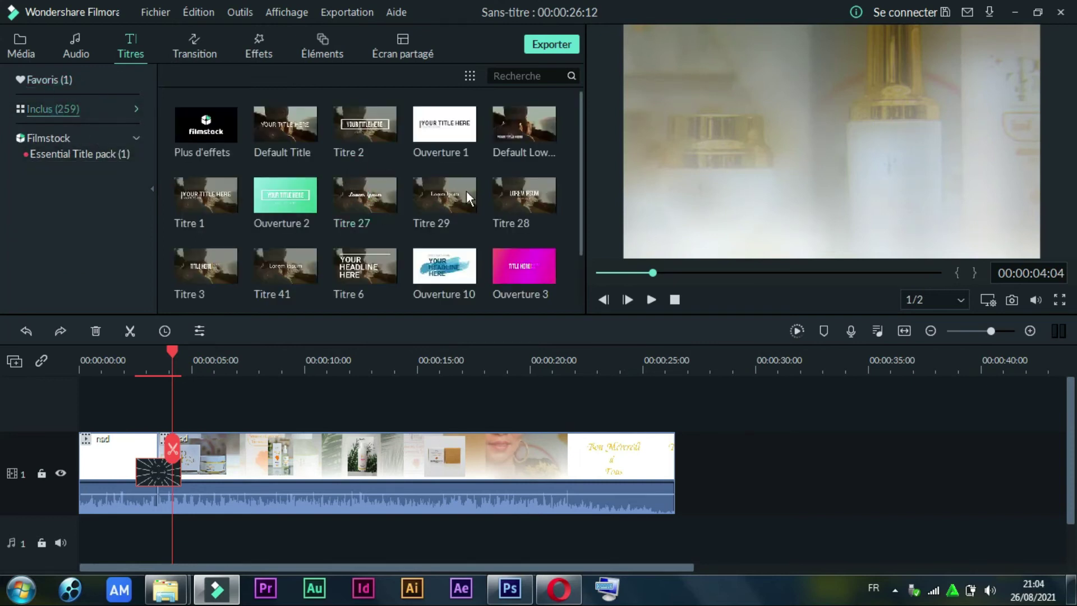
drag(580, 159, 542, 185)
click(536, 191)
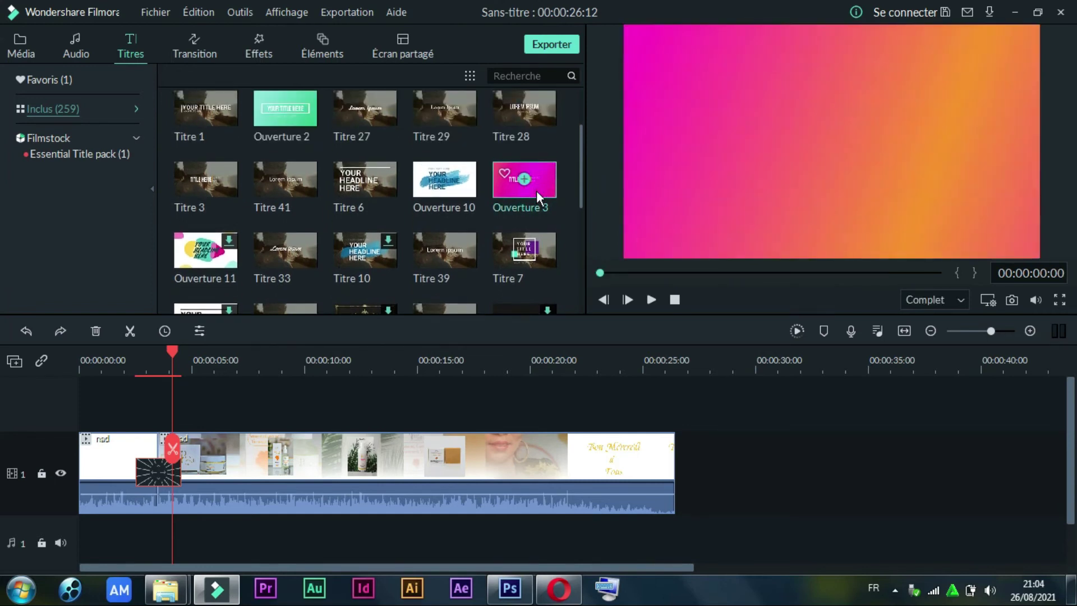
click(651, 299)
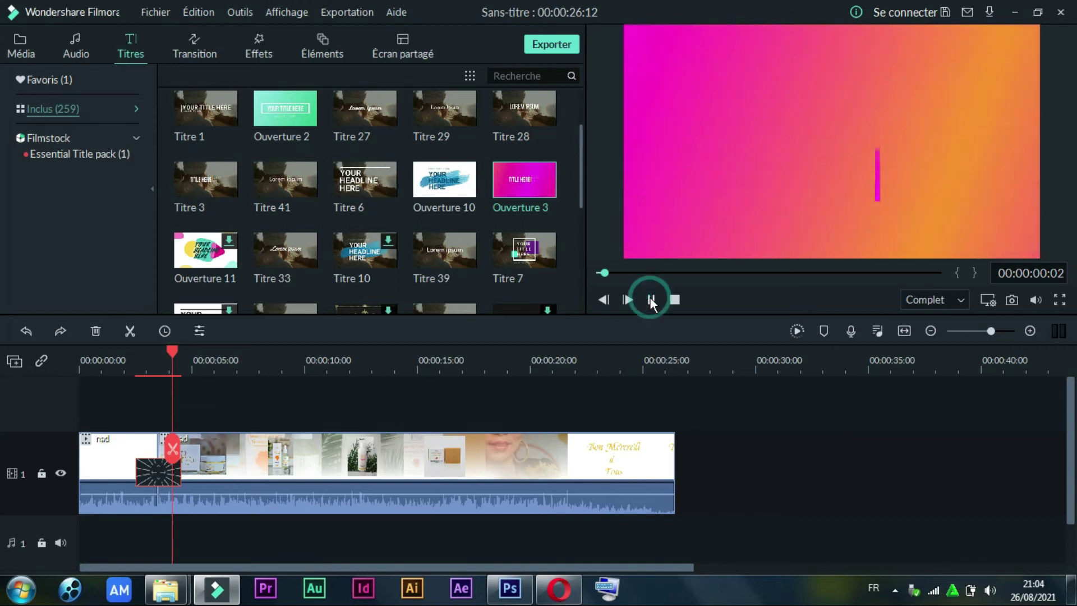
click(650, 299)
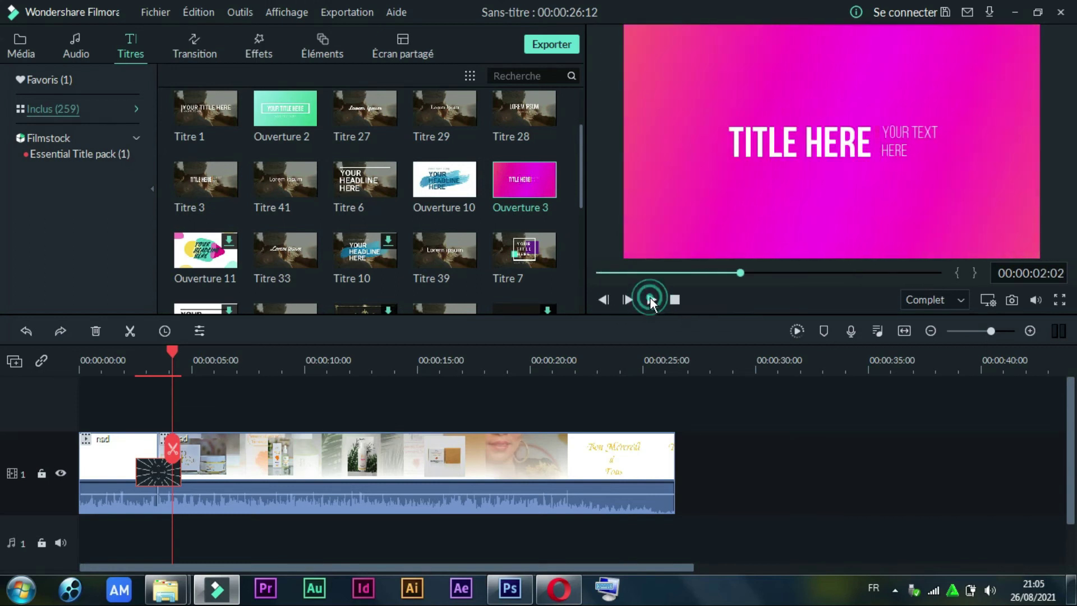
Preview the Ouverture 10, Titre 6, Ouverture 2 and Titre 10 titles and replay Ouverture 3.
click(470, 192)
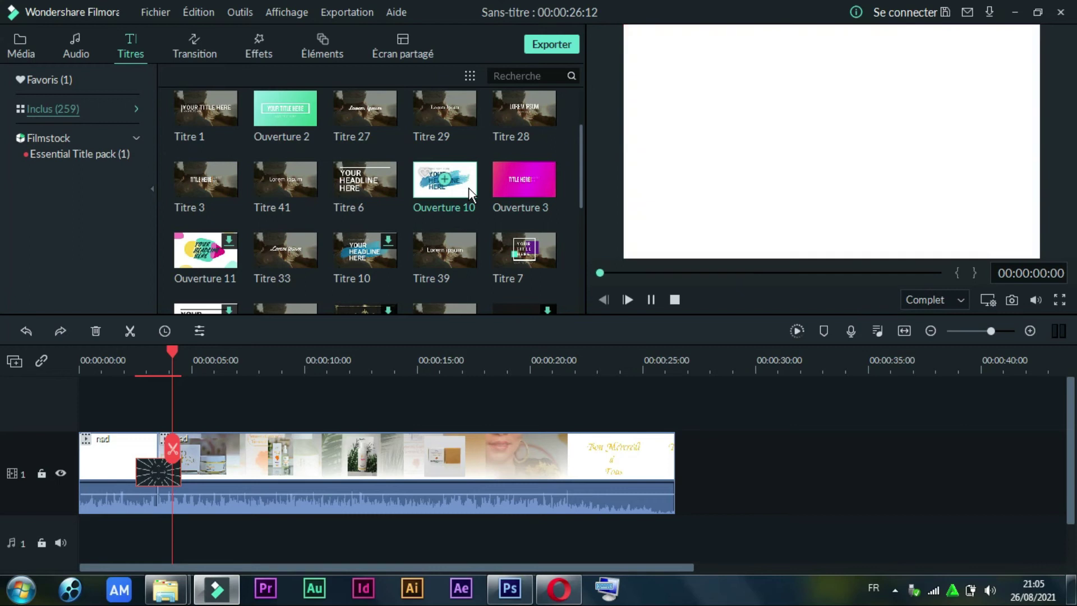
click(371, 195)
click(305, 127)
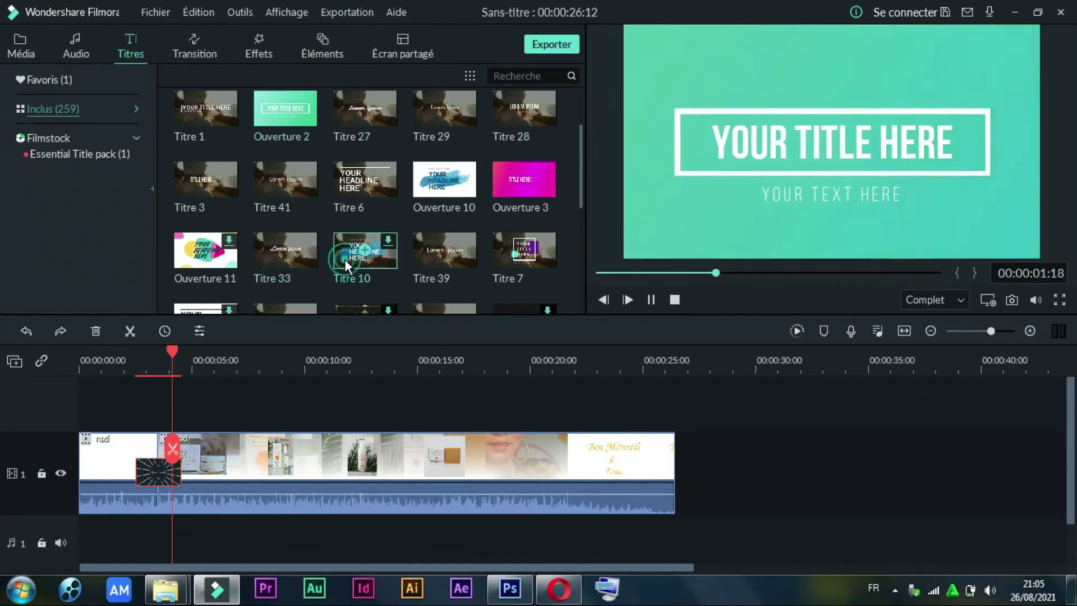
scroll(353, 266, up, 2)
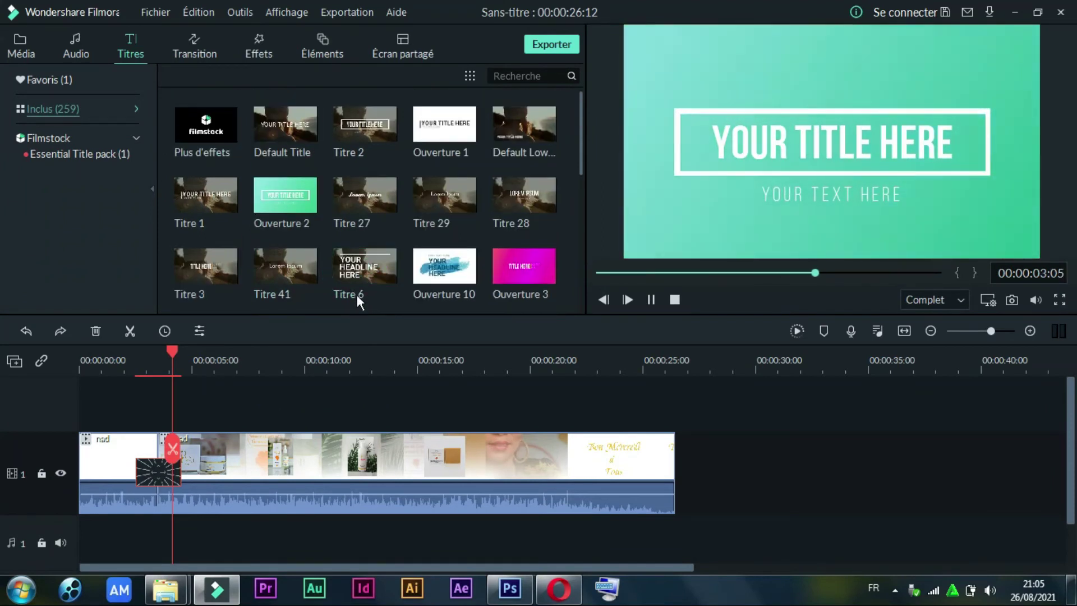
click(385, 281)
click(541, 278)
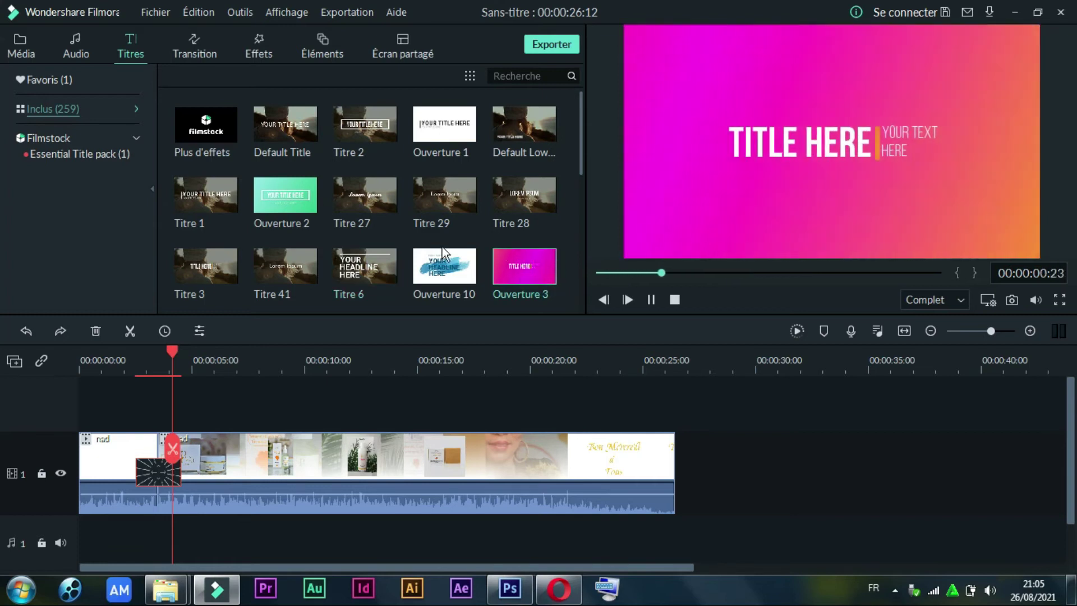
Look through the full range of included titles, openers, lower thirds and subtitles, and try out Titre 9.
scroll(443, 252, down, 5)
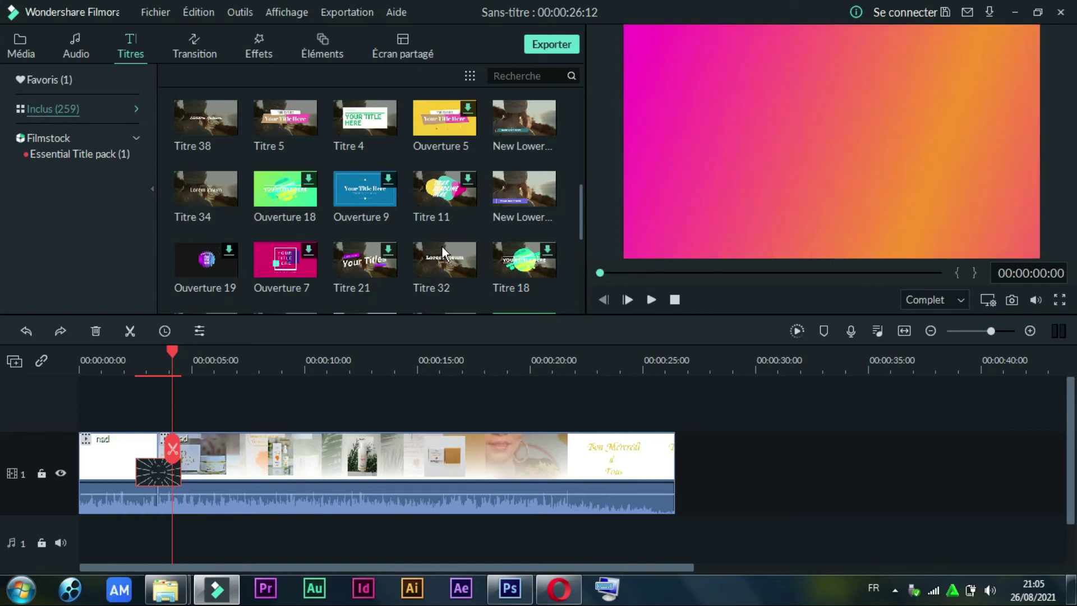
scroll(435, 220, up, 5)
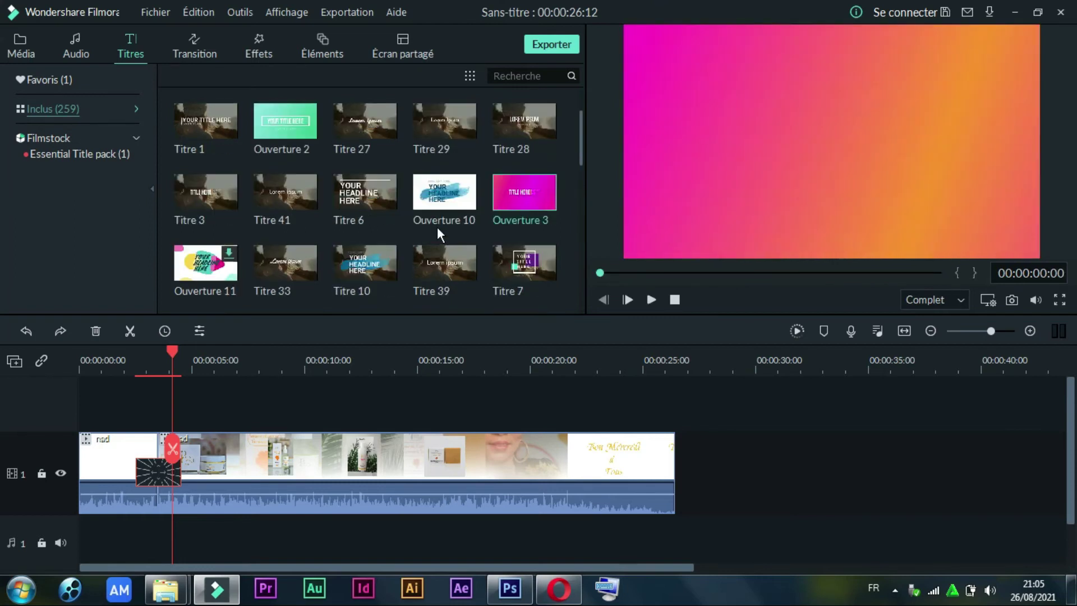
scroll(437, 227, down, 8)
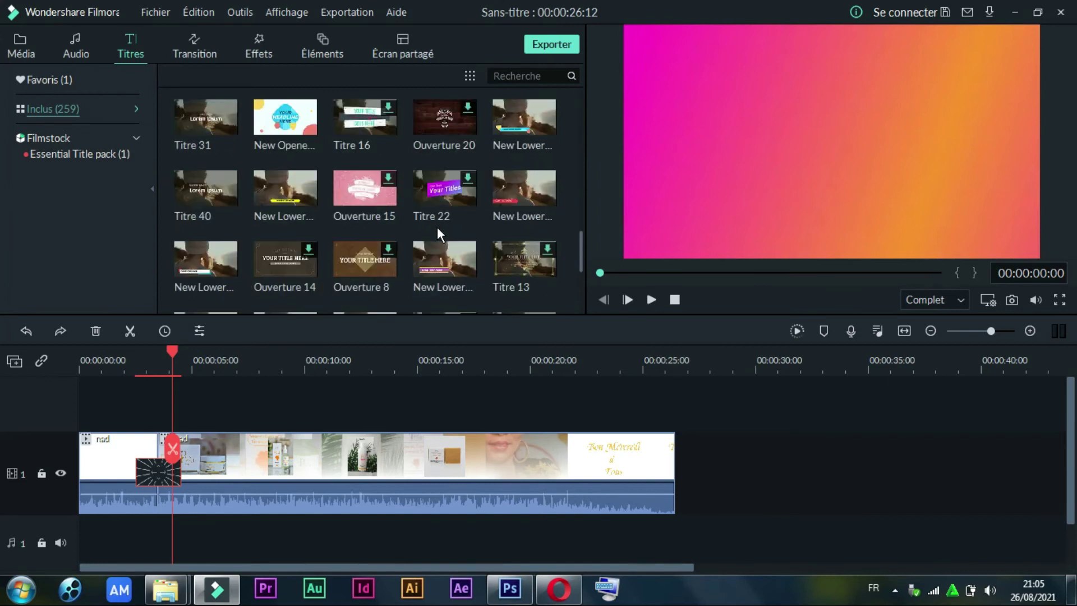
scroll(436, 227, down, 1)
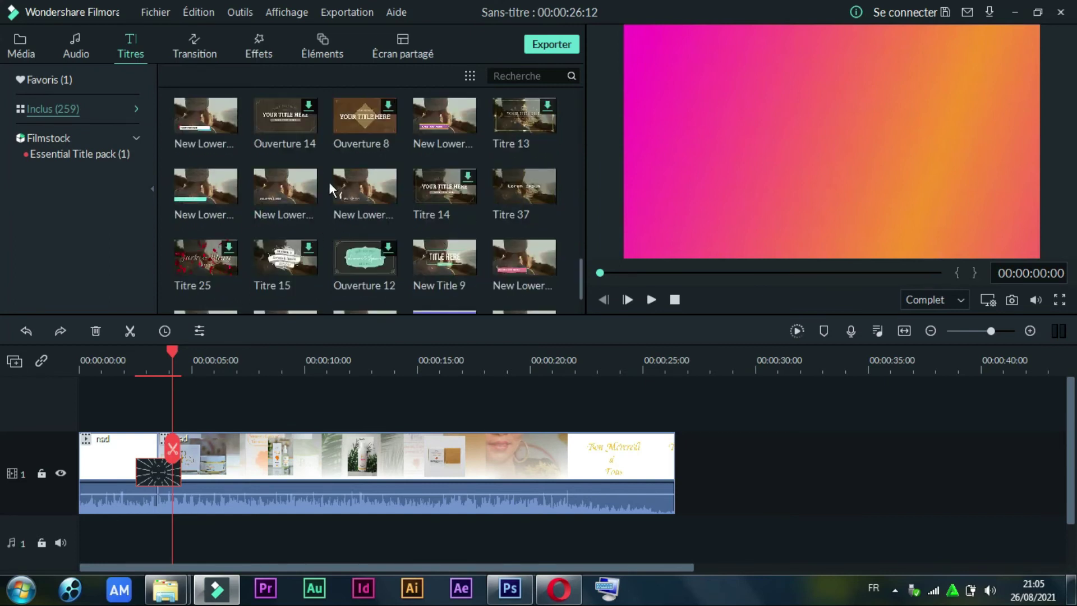
scroll(329, 184, down, 2)
scroll(329, 189, down, 2)
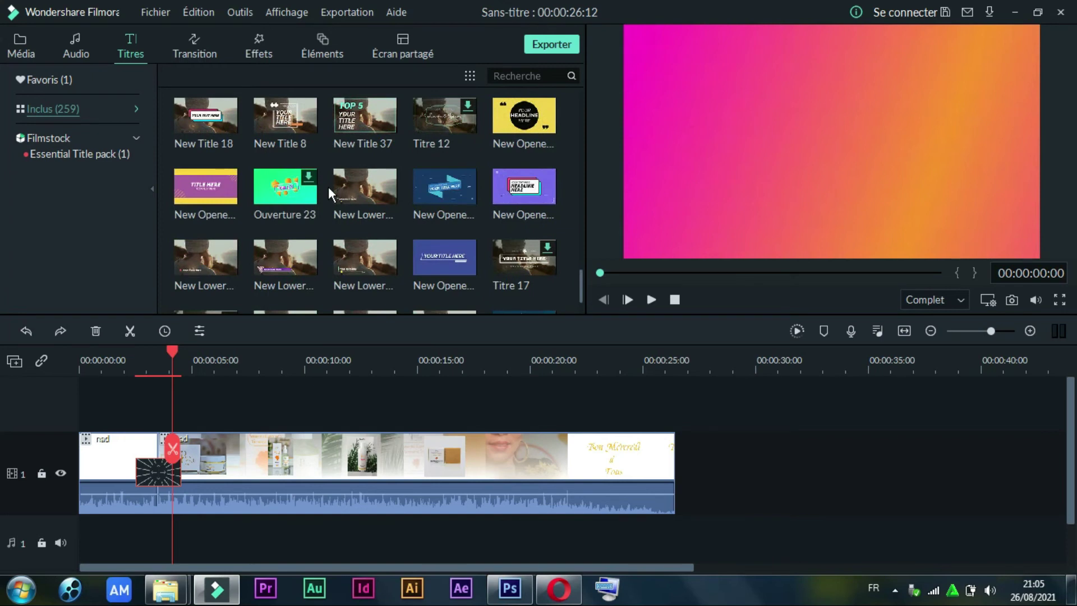
scroll(328, 188, down, 1)
scroll(328, 186, down, 5)
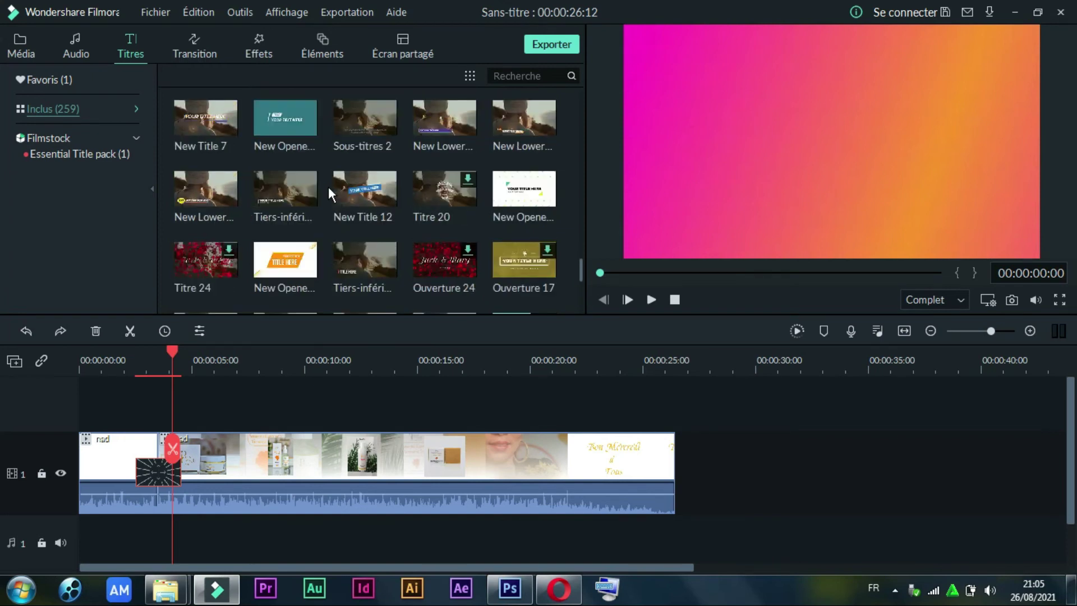
scroll(328, 187, down, 6)
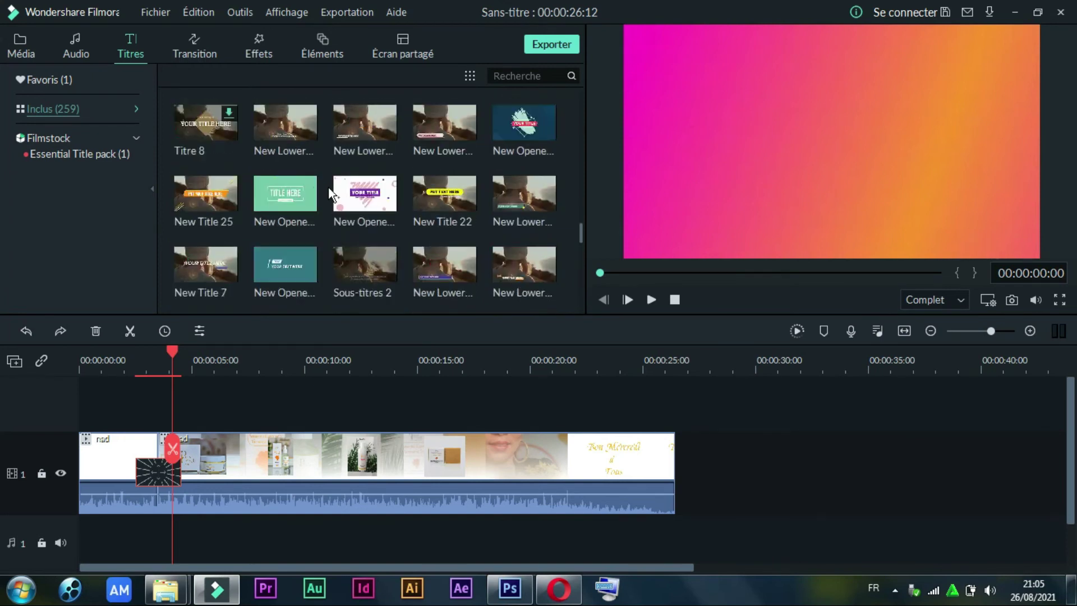
scroll(329, 188, down, 4)
scroll(331, 194, up, 1)
scroll(331, 194, down, 1)
click(240, 143)
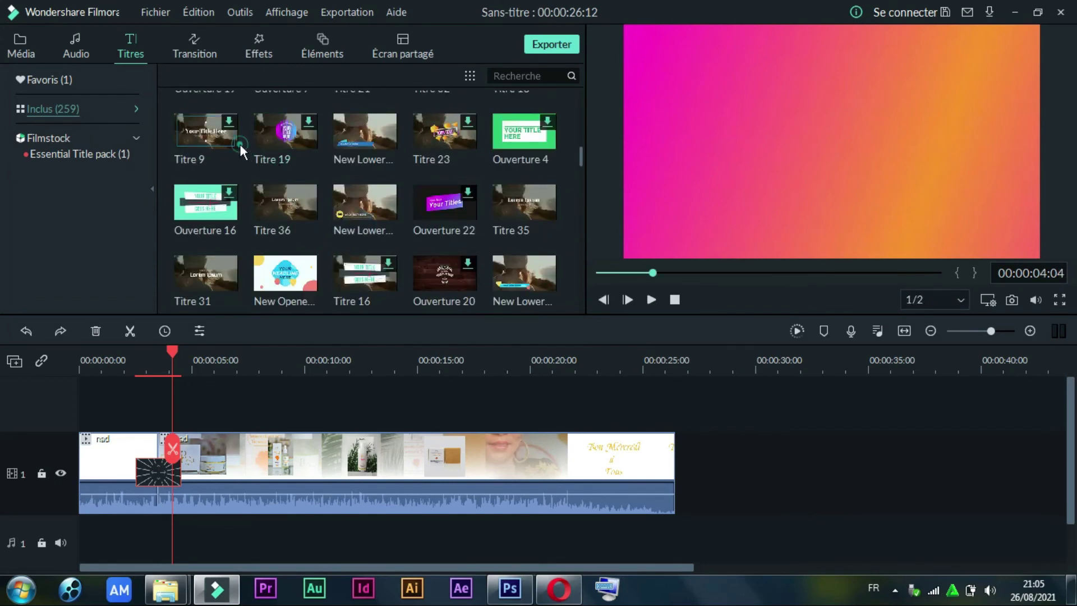
Browse again from the first included titles and preview the New Lower... title with the purple bar.
scroll(380, 255, up, 10)
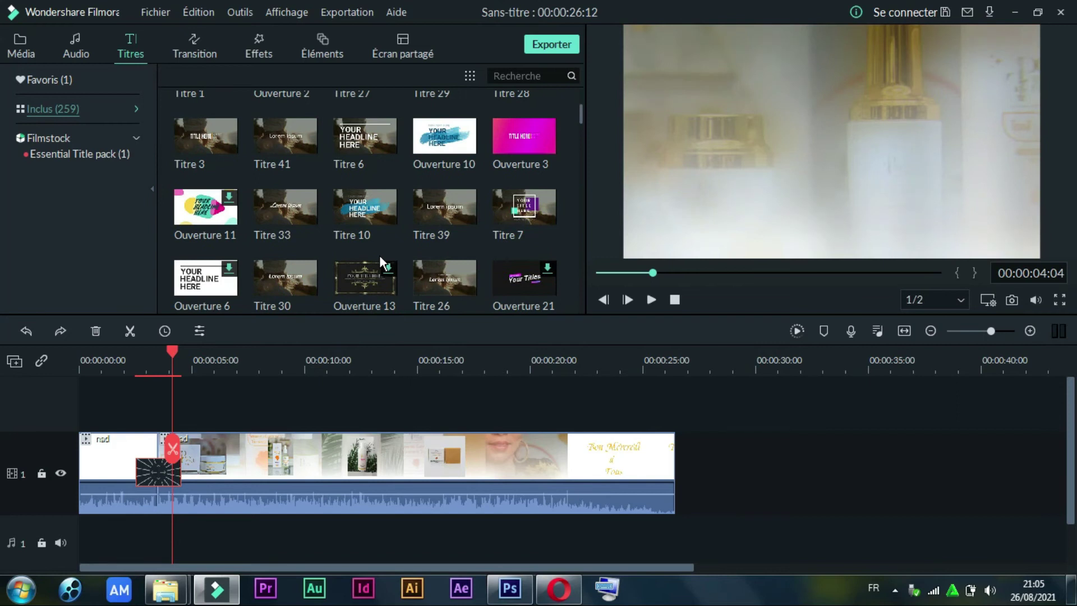
scroll(379, 255, up, 2)
scroll(223, 267, down, 1)
scroll(220, 263, down, 5)
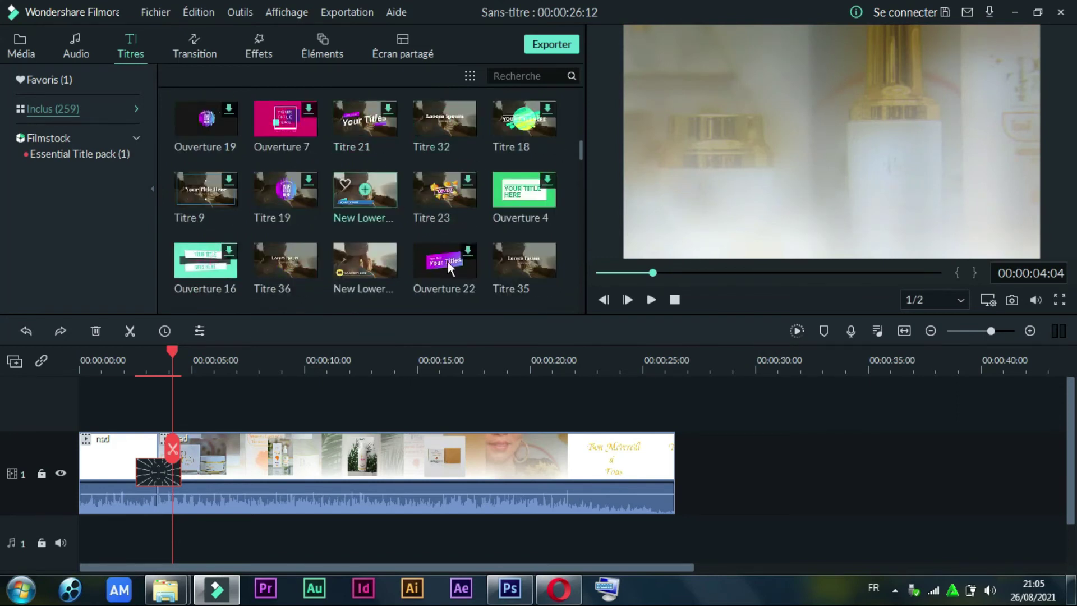
scroll(337, 233, up, 2)
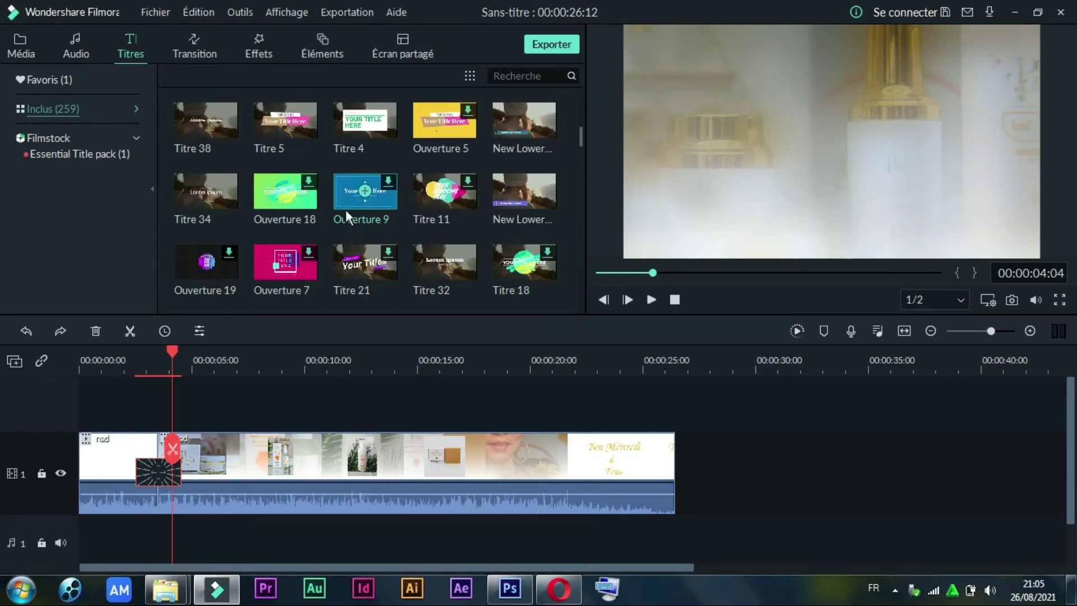
scroll(346, 210, up, 1)
scroll(346, 210, down, 1)
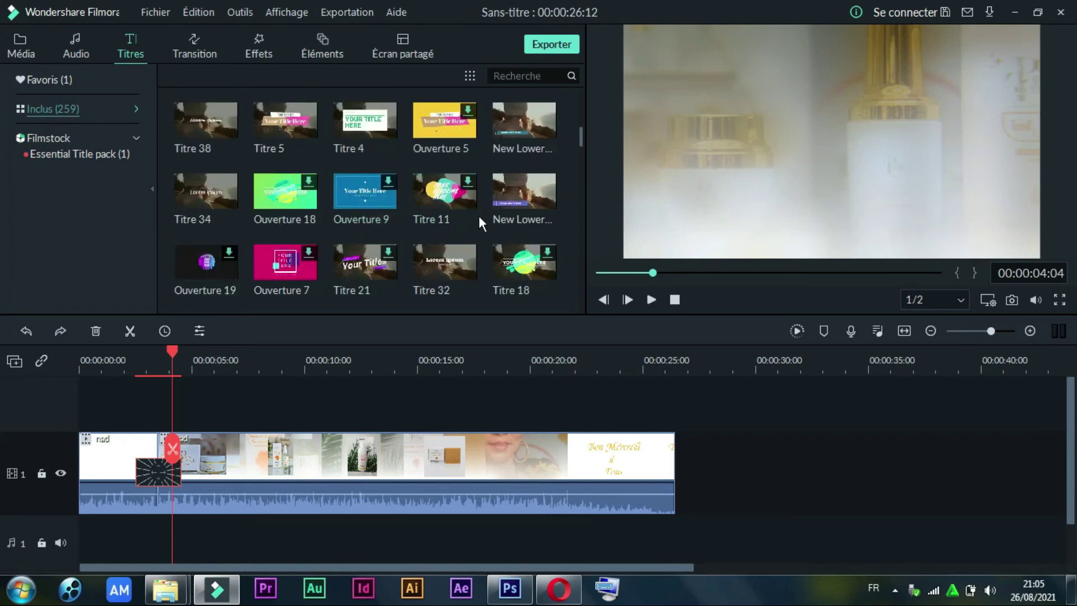
click(543, 203)
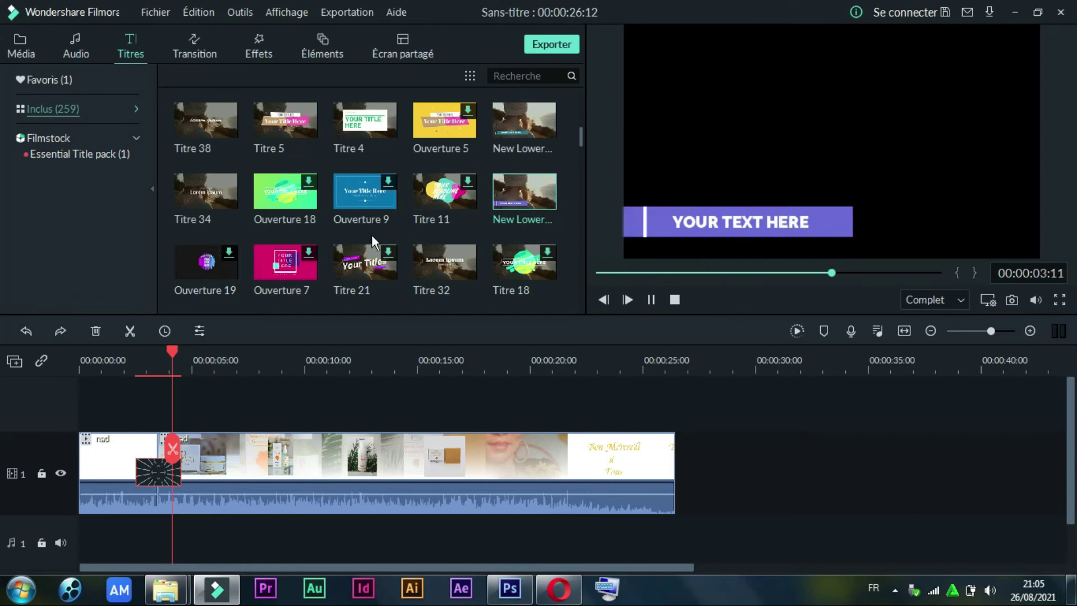
scroll(371, 234, down, 3)
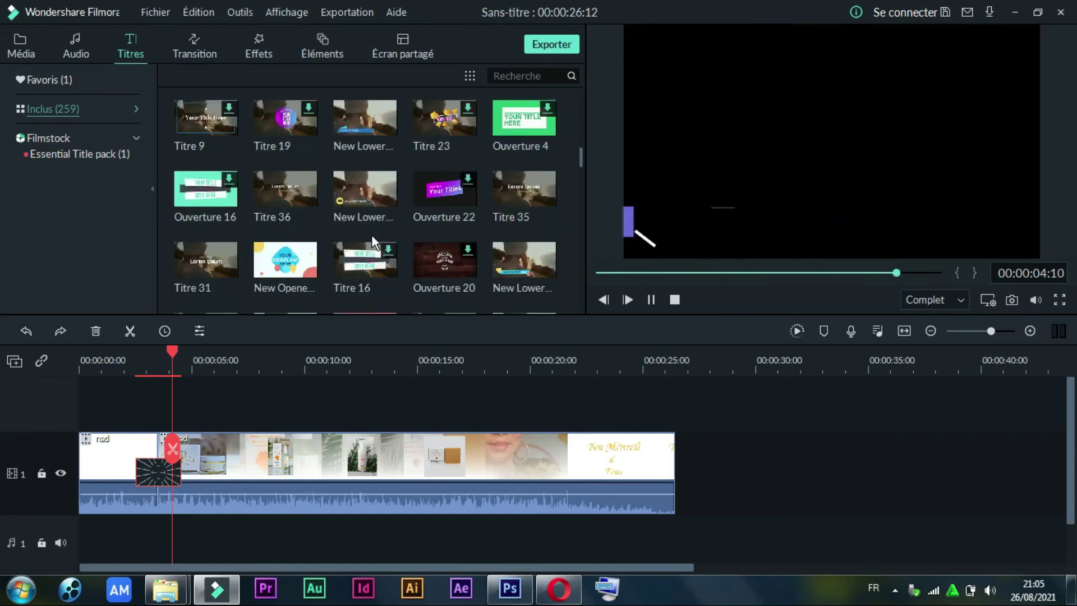
Open the included audio collection and play the Within Reach track, skipping to about 1:05.
click(77, 55)
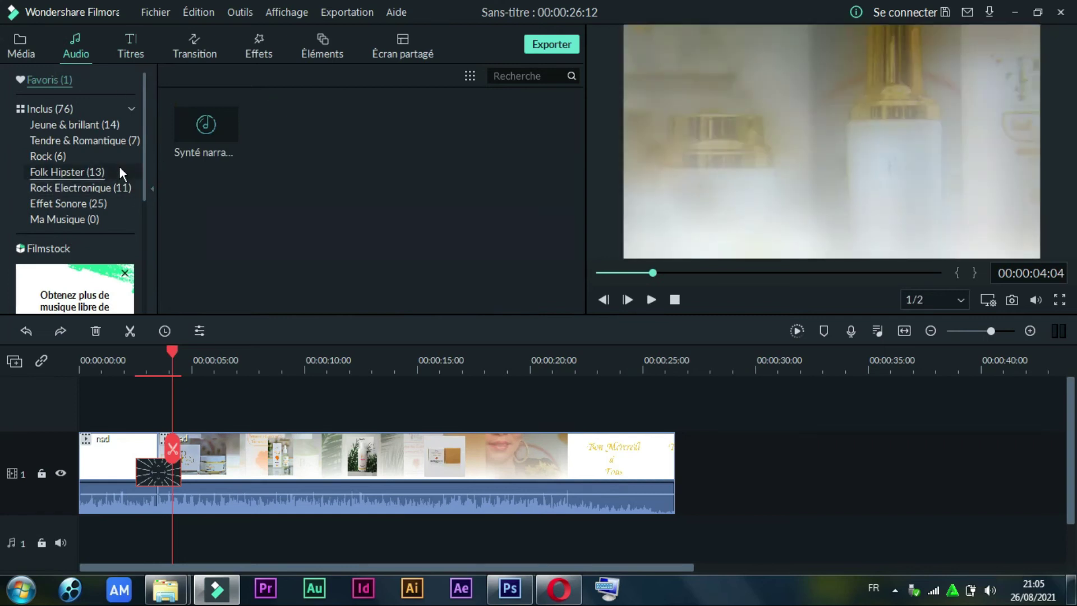
click(45, 113)
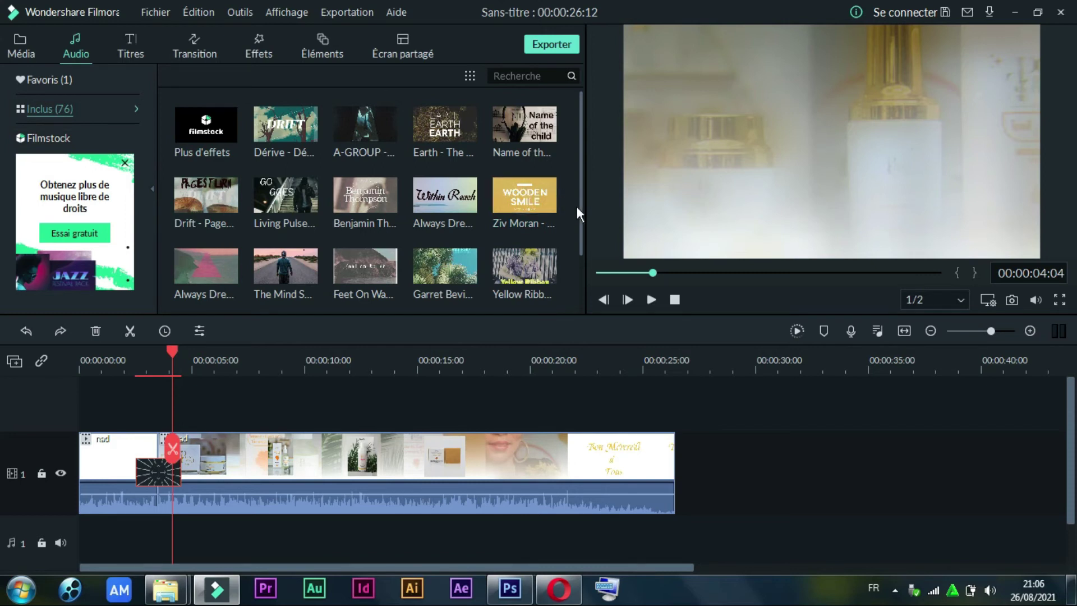
drag(581, 216, 548, 164)
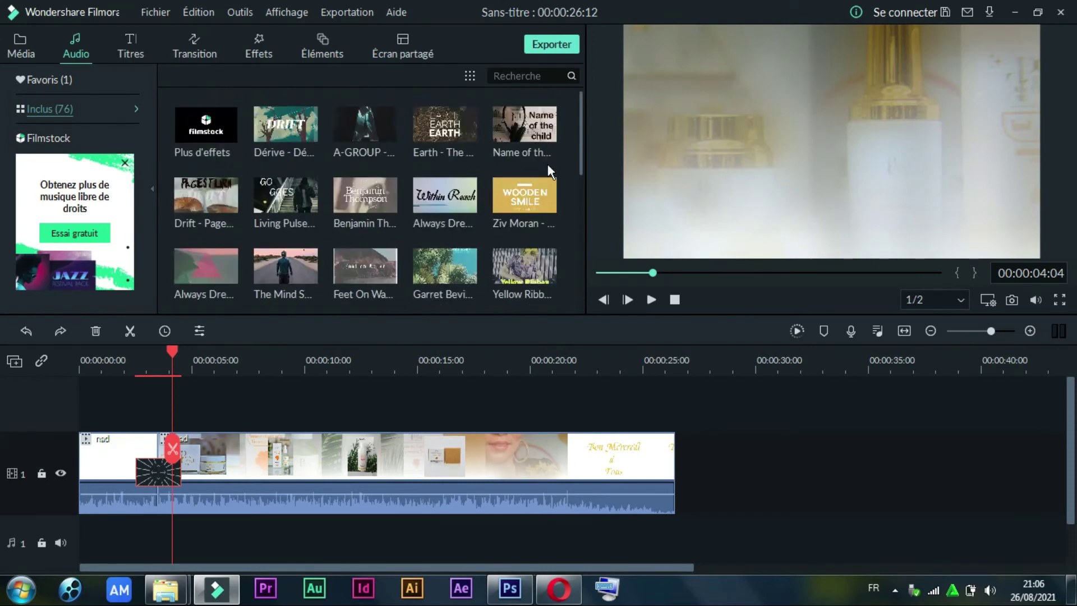
click(472, 203)
click(653, 302)
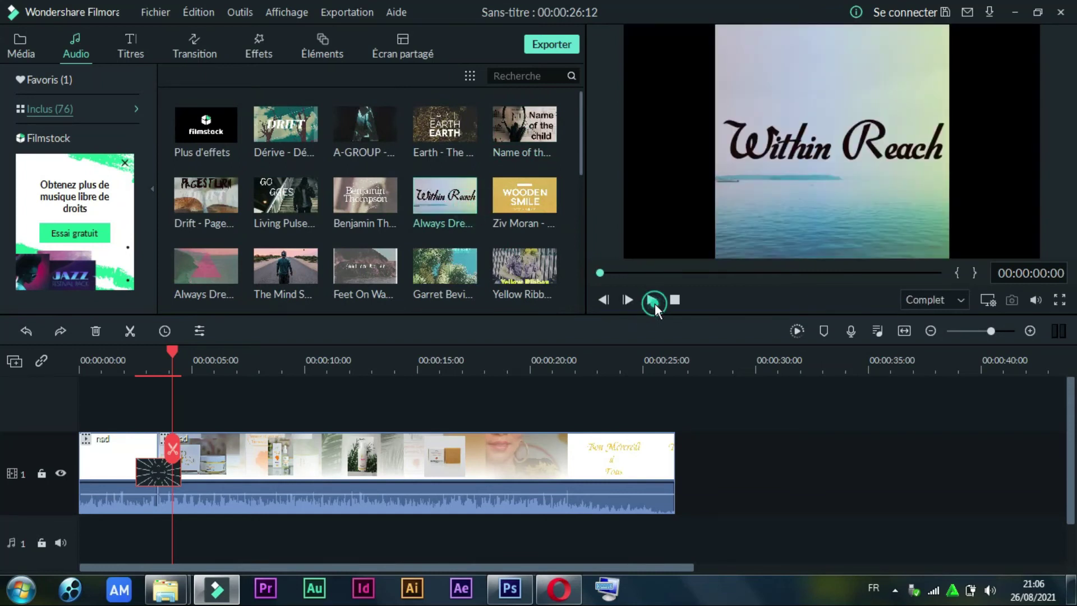
click(759, 273)
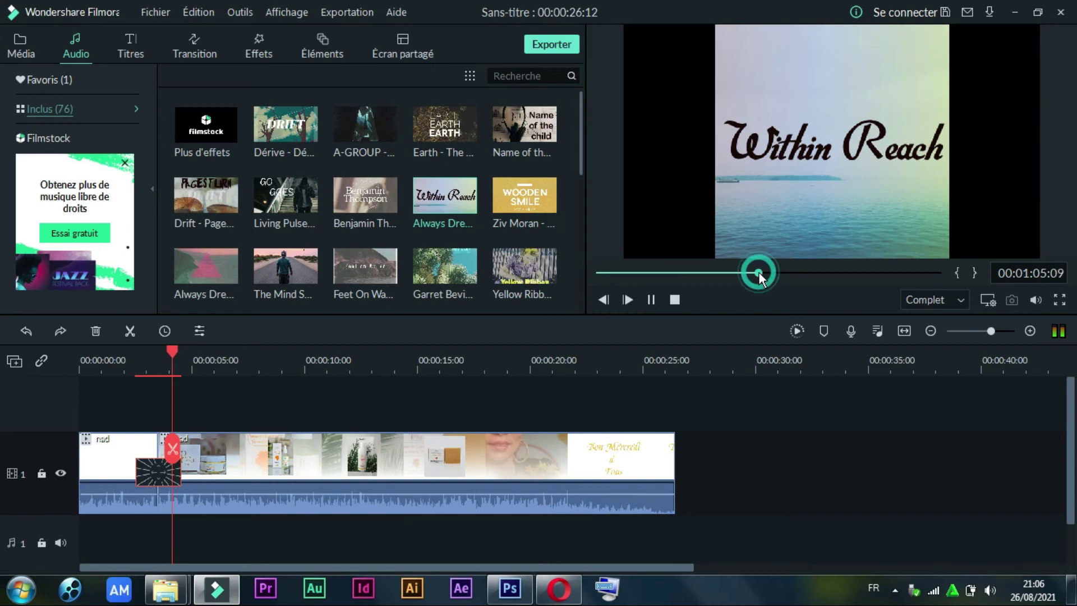
Preview the Yellow Ribbon track and the middle of the Feet on Water track.
click(544, 271)
click(650, 299)
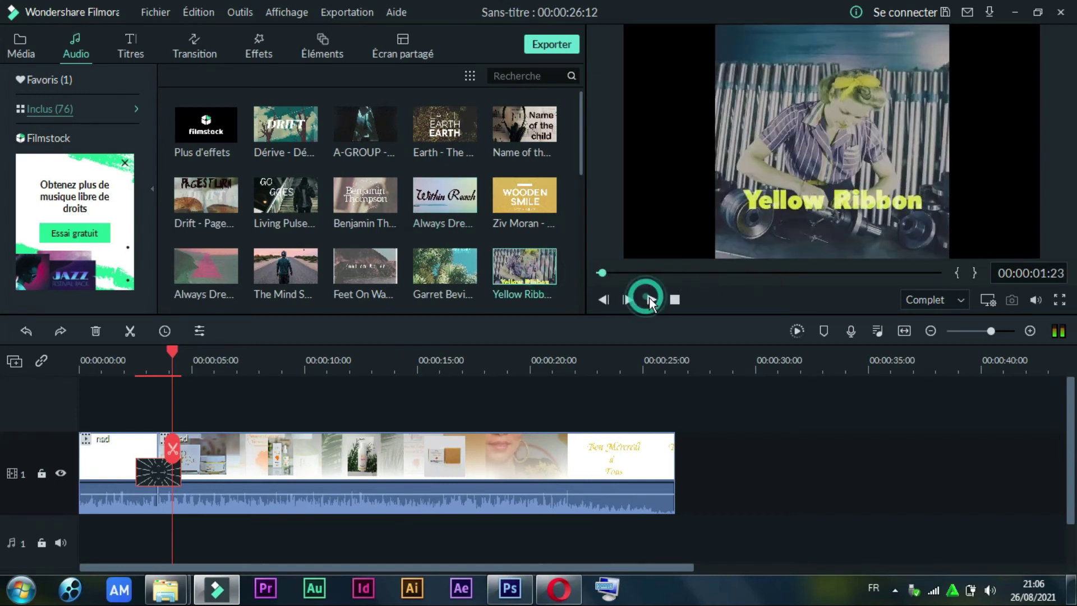
click(385, 281)
click(750, 272)
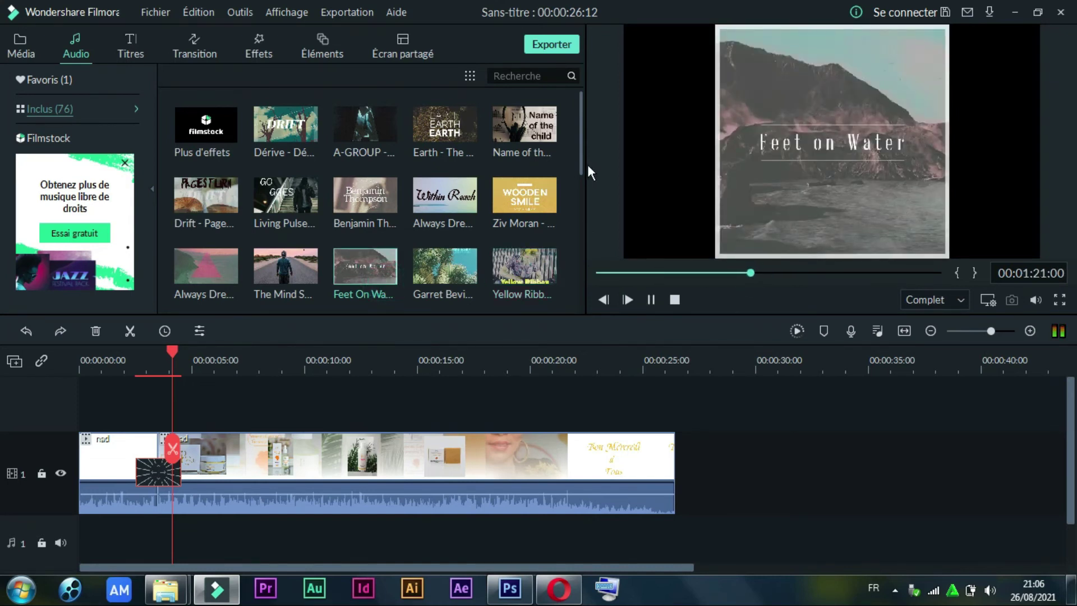
Find the Infinite track further down the included audio, listen from about 1:19 and pause it.
drag(580, 164, 583, 252)
click(467, 195)
click(650, 300)
click(713, 272)
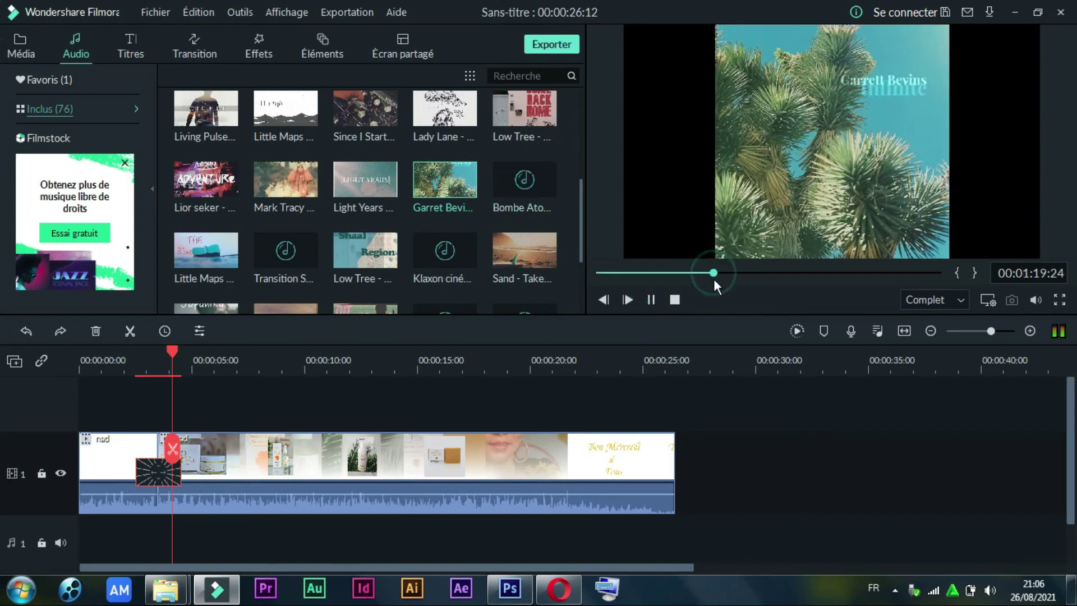
click(651, 298)
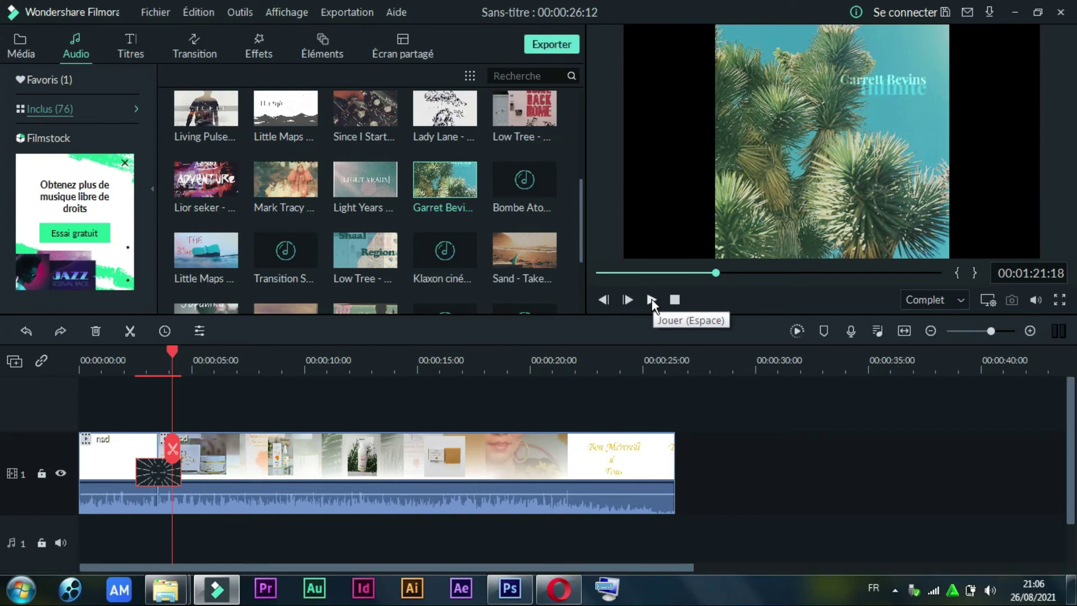
Browse the included audio to the sound effects near its end and preview Mécanique, Poulets and Bip.
scroll(496, 281, up, 5)
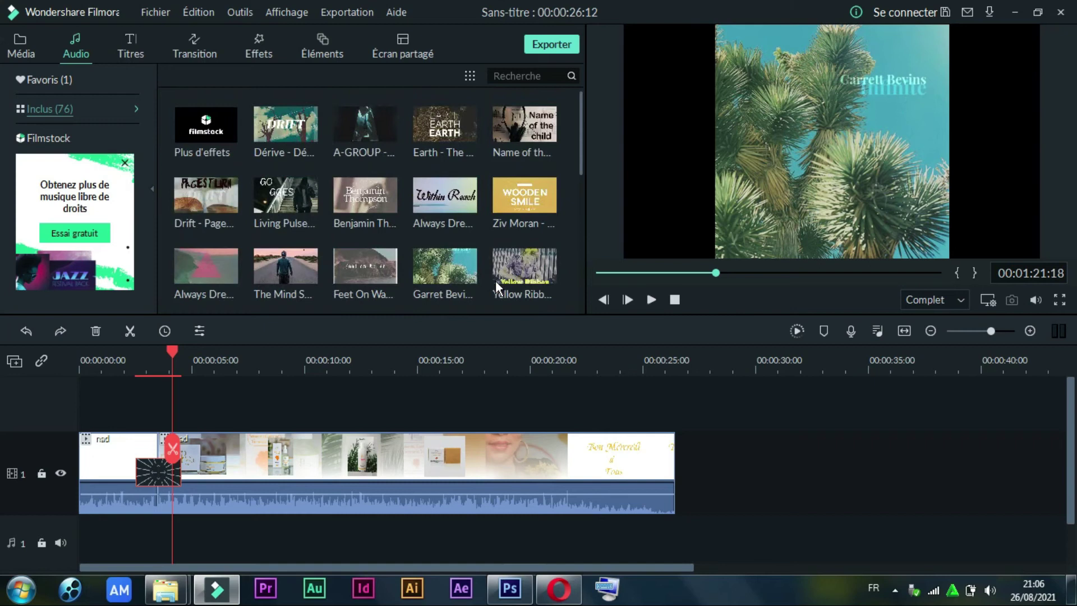
drag(582, 126, 588, 298)
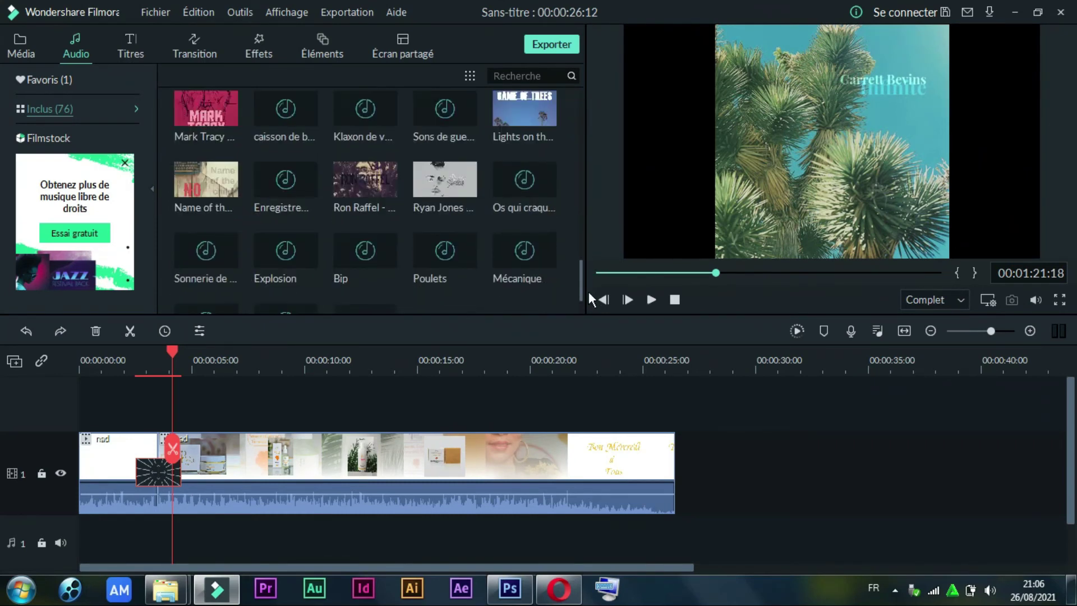
mouse_move(537, 271)
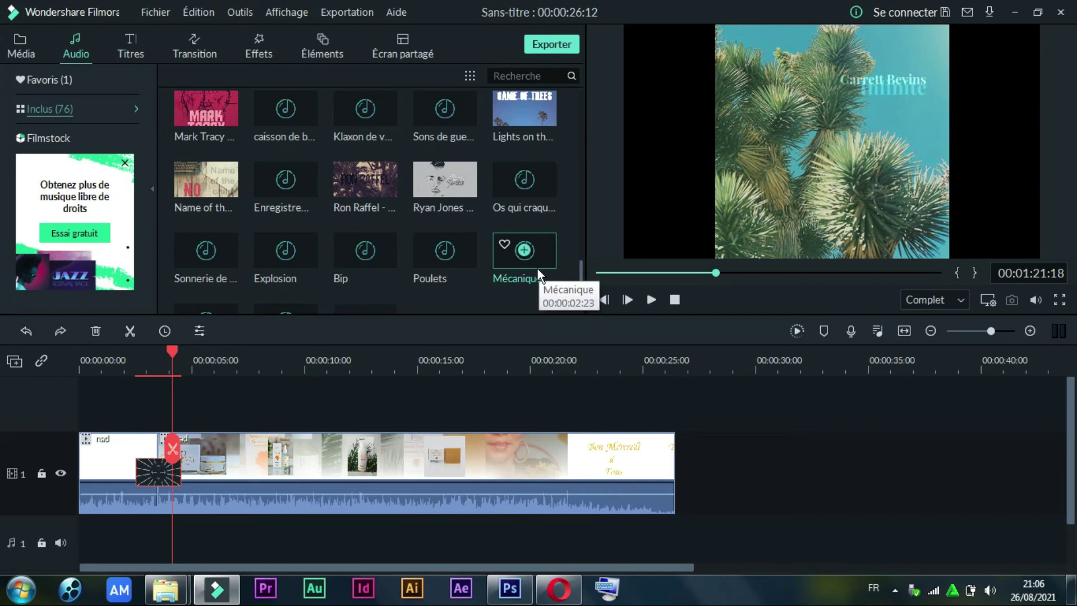
double_click(537, 267)
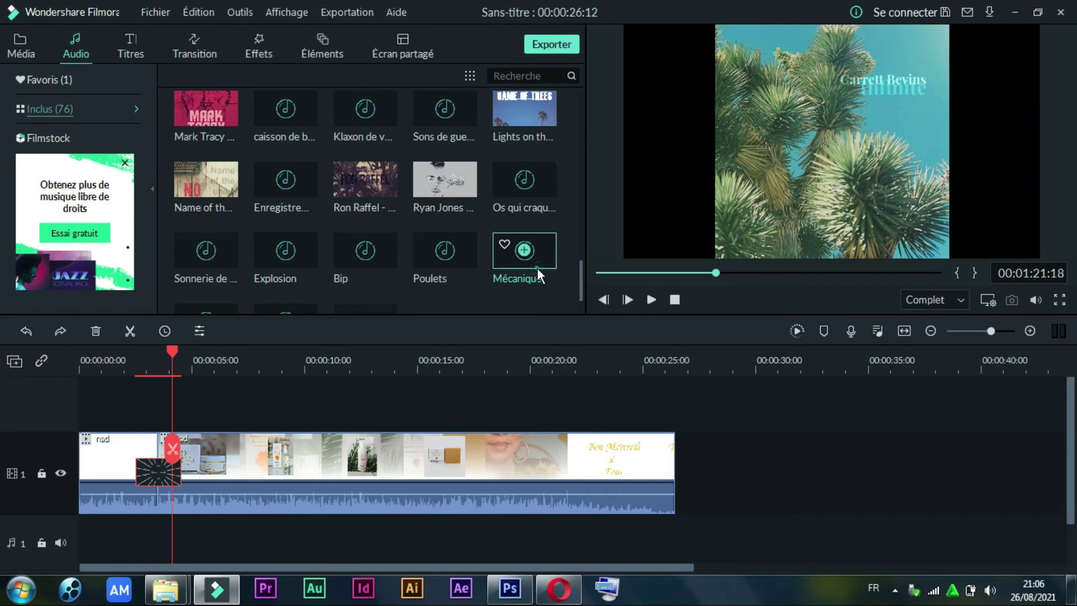
double_click(462, 263)
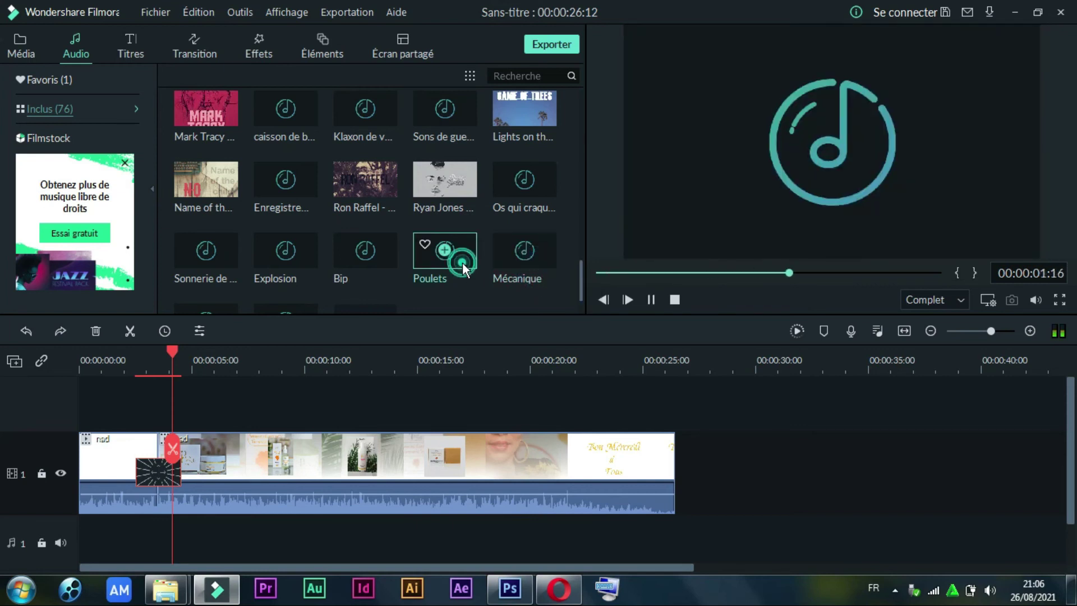
double_click(376, 264)
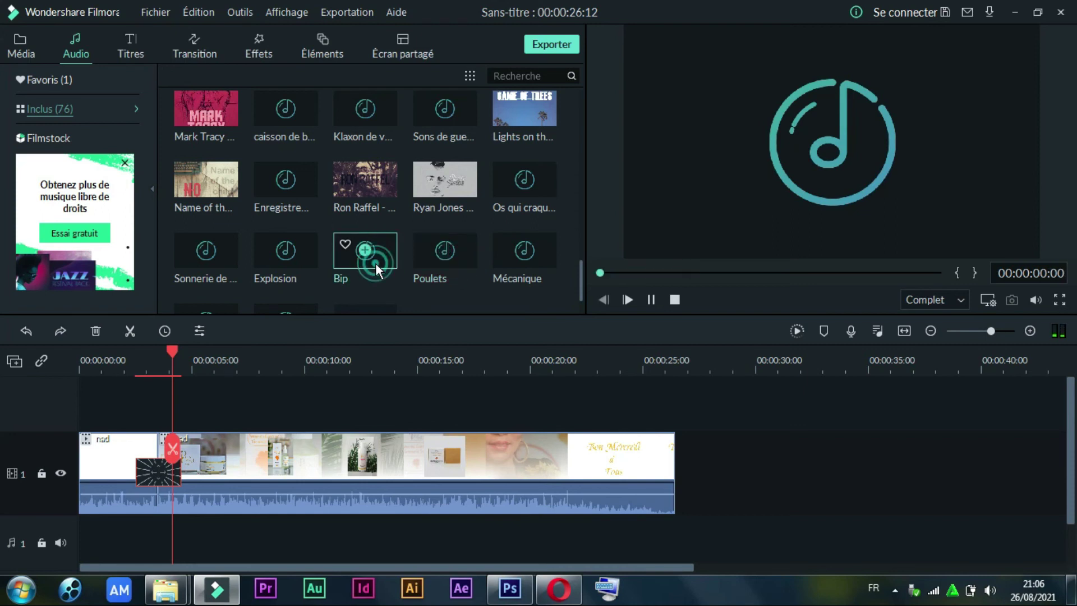
Preview the Explosion, ringtone, recording, subwoofer, Klaxon and war sound effects, then stop the playback.
double_click(294, 270)
double_click(222, 261)
double_click(303, 190)
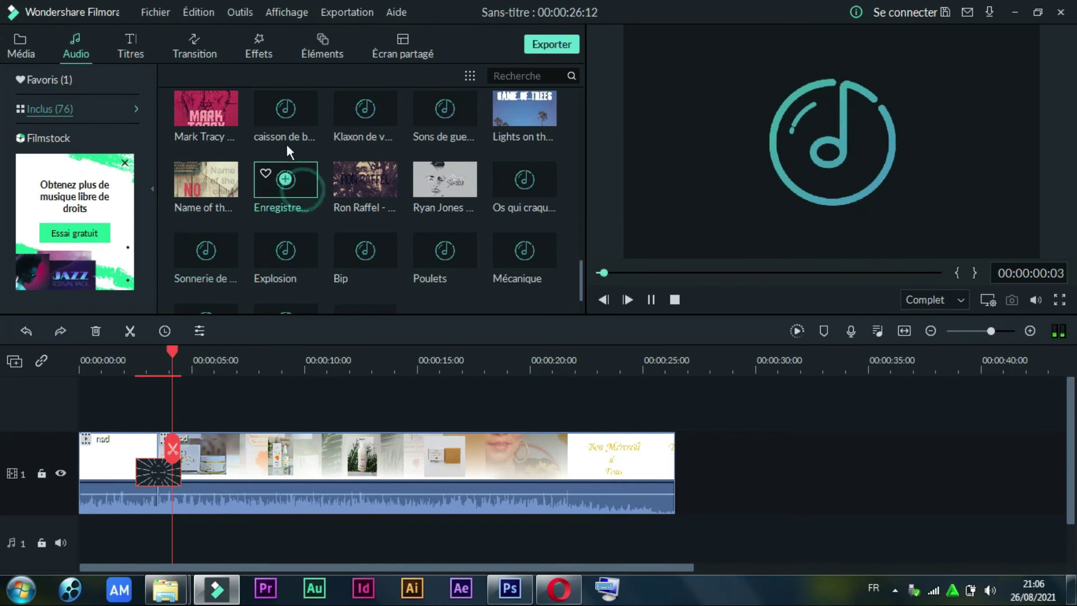
double_click(307, 124)
double_click(343, 126)
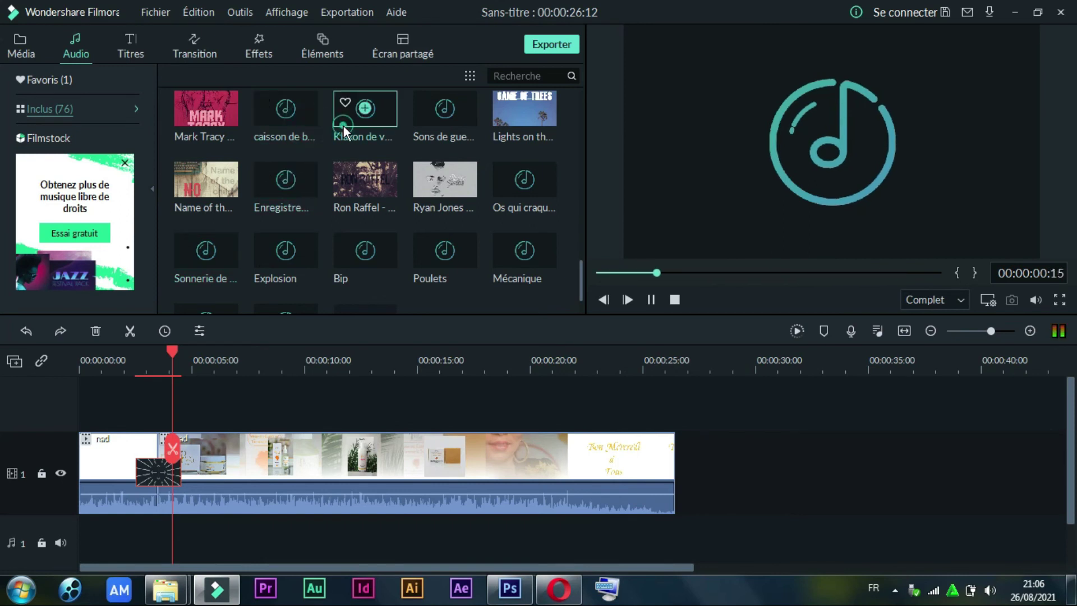
double_click(429, 123)
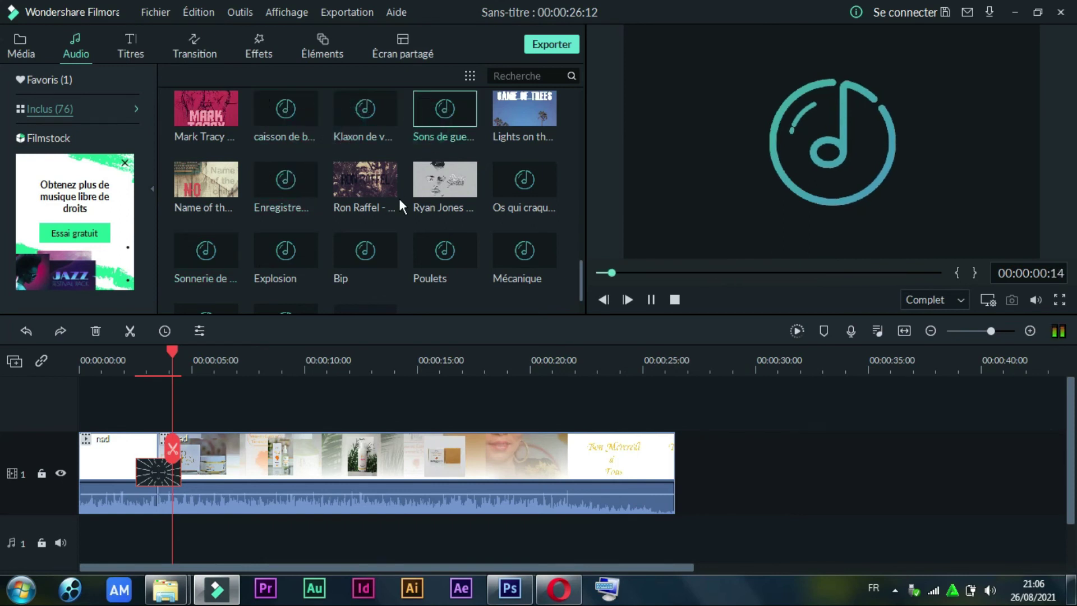
scroll(399, 196, down, 1)
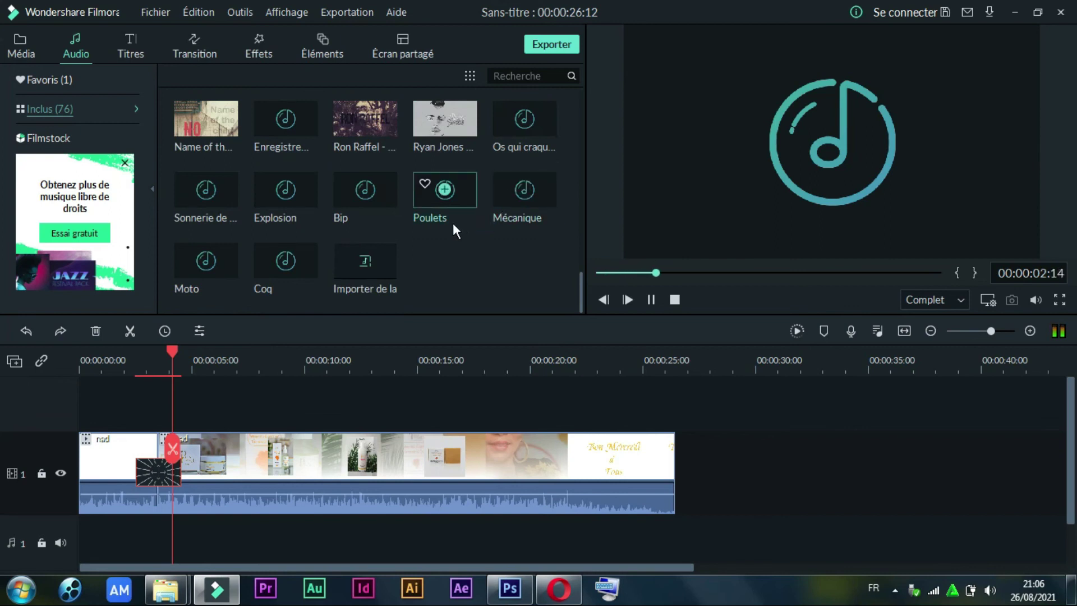
click(651, 299)
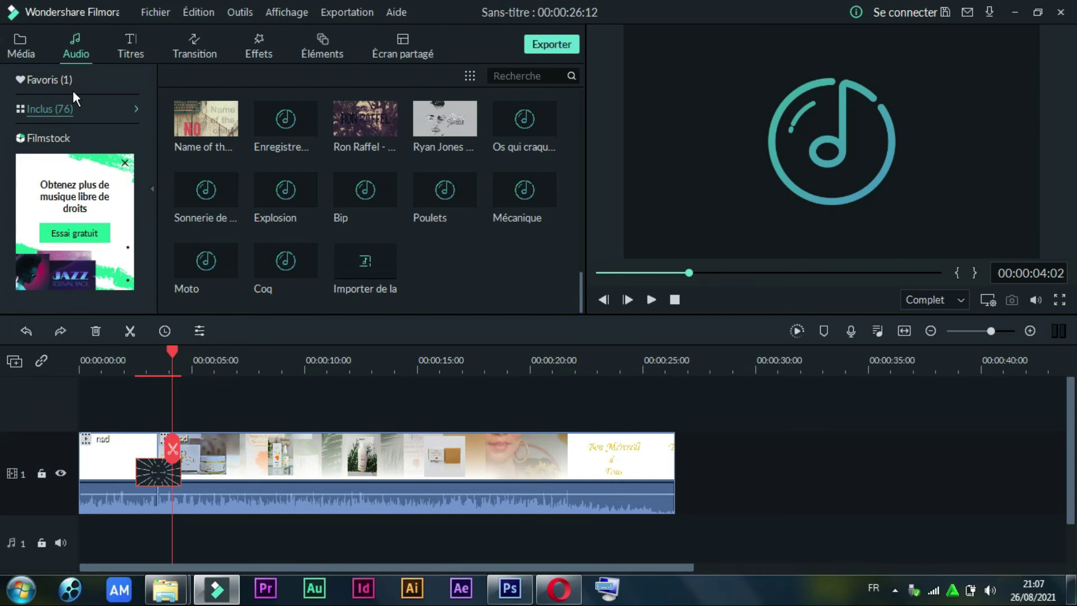
Move the longer second clip onto a new video track 2 above the first clip, starting at about 1 second.
scroll(1072, 448, down, 2)
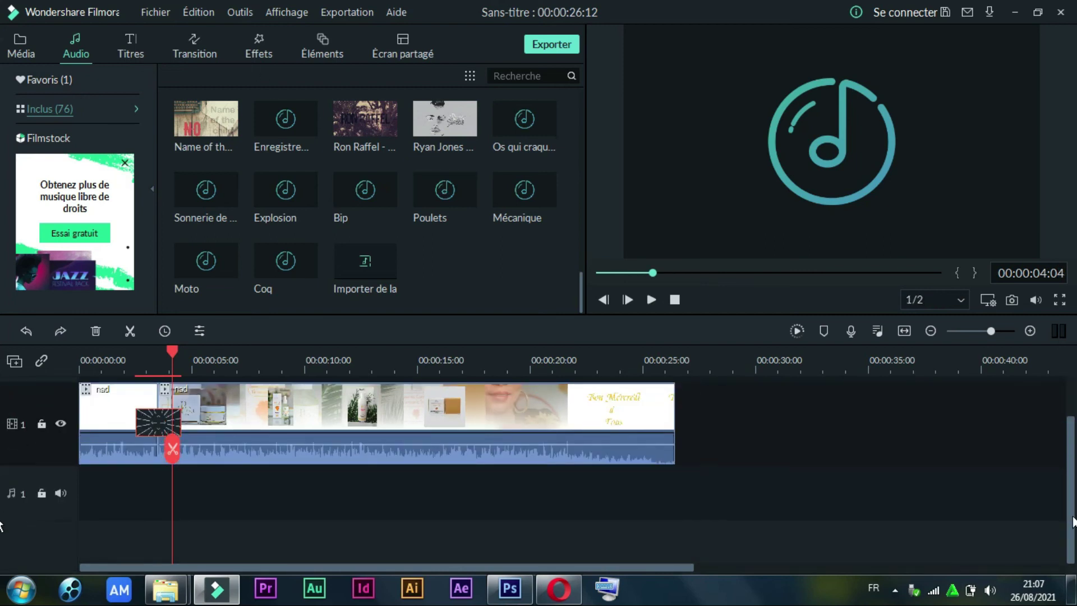
scroll(1, 465, up, 2)
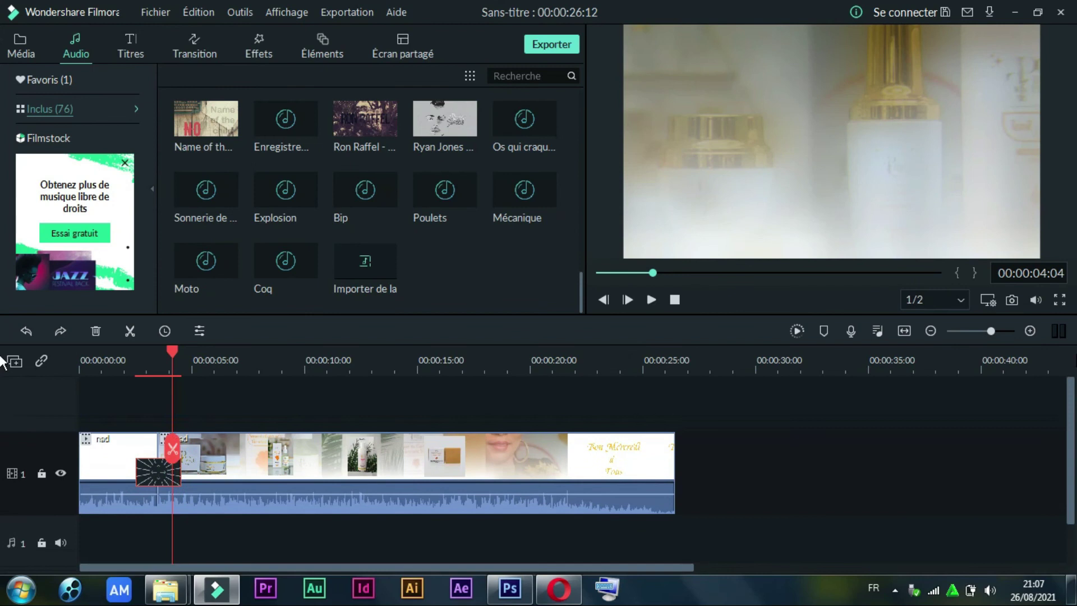
click(355, 470)
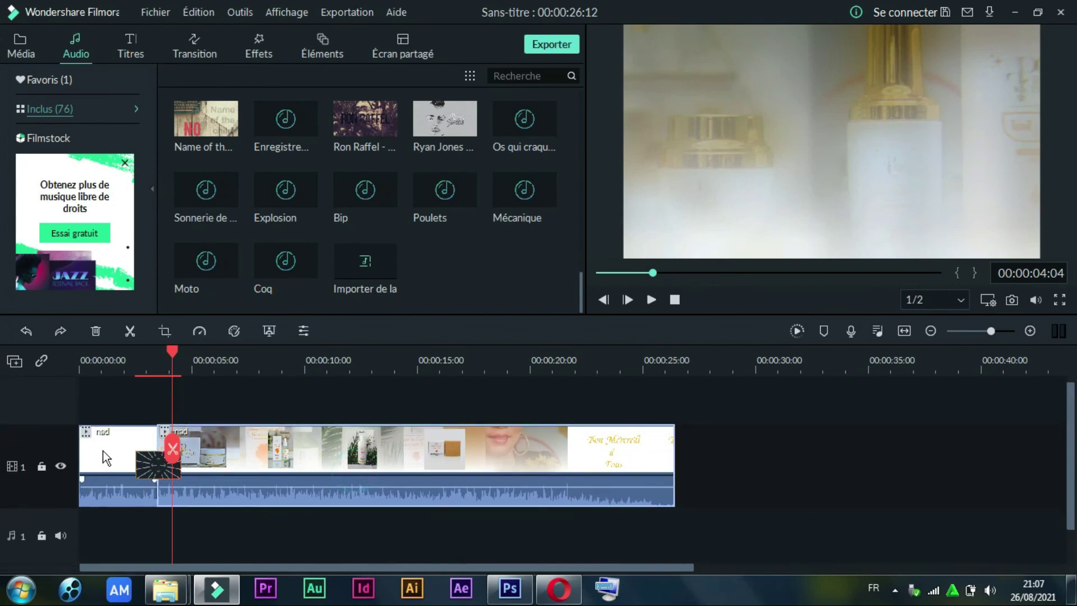
drag(301, 450, 245, 399)
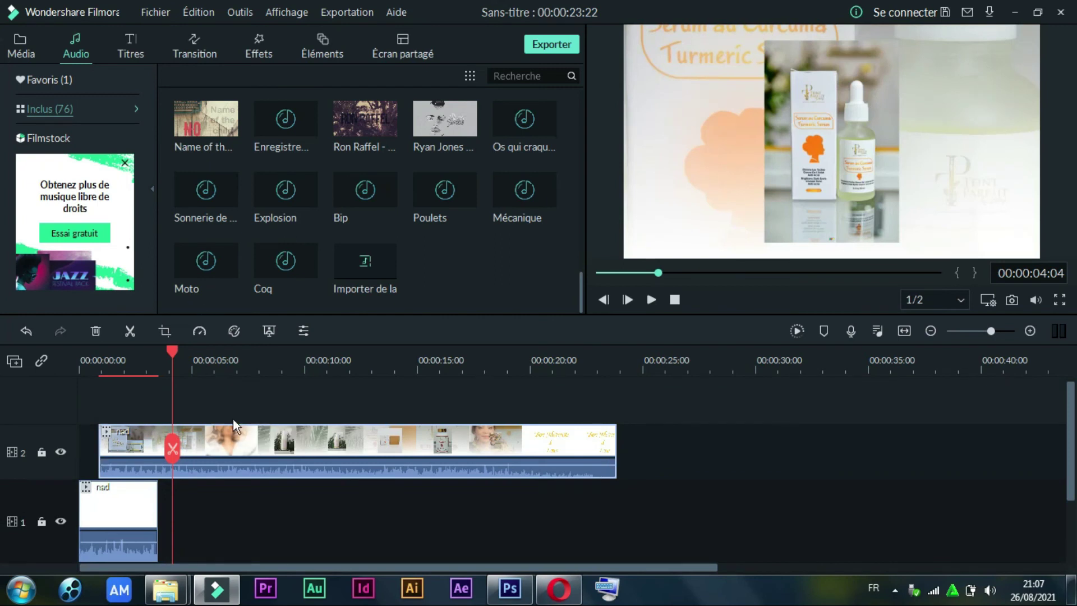
scroll(241, 482, down, 2)
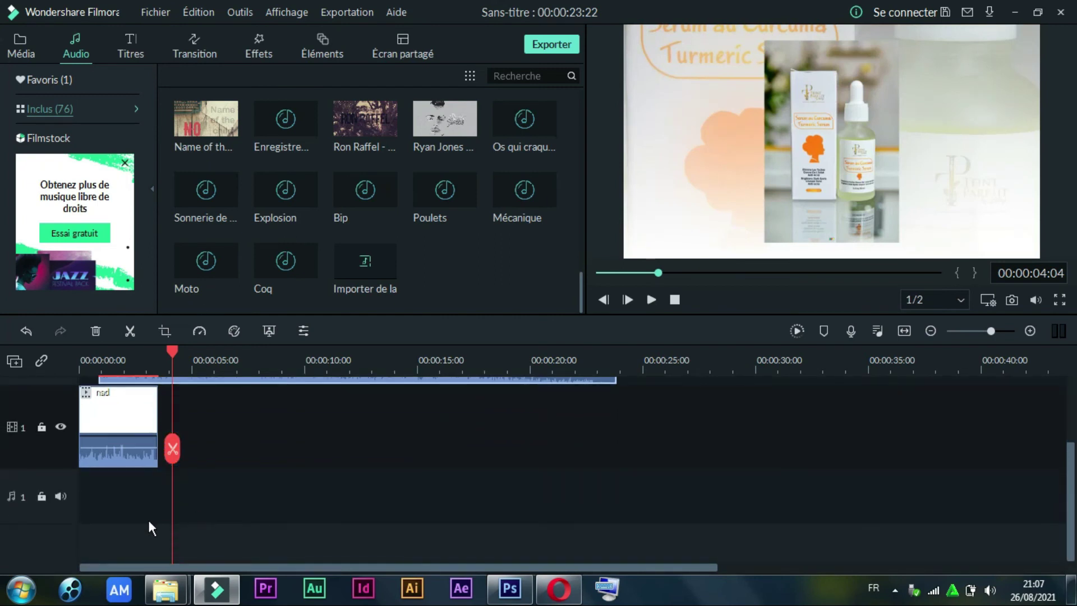
scroll(190, 530, up, 2)
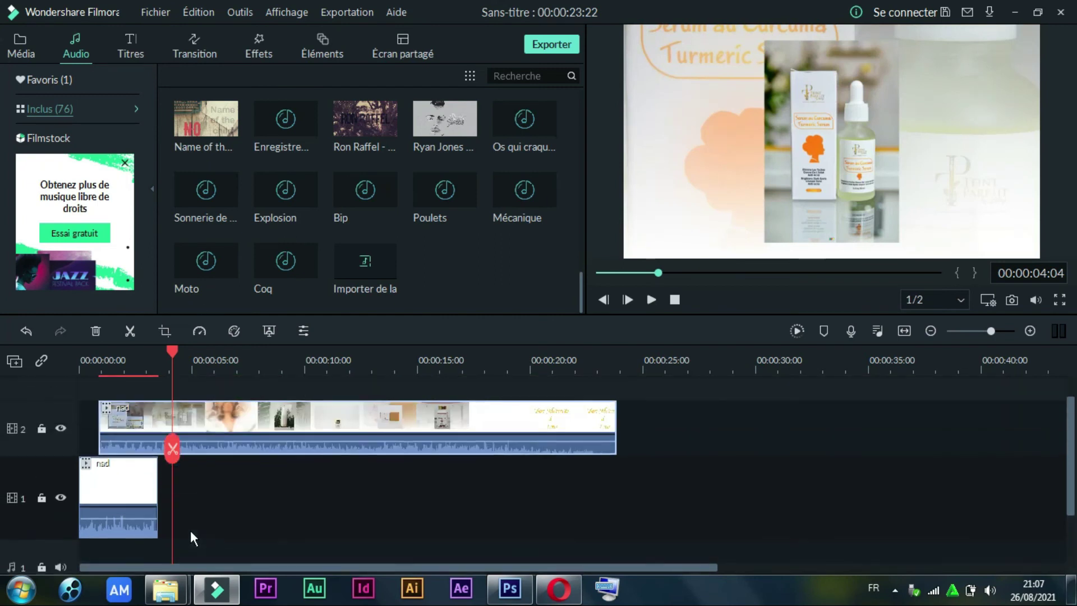
Look through the available file, editing and clip tool commands, including split, trim, rotation, speed and audio options.
click(199, 332)
click(199, 332)
scroll(261, 463, up, 1)
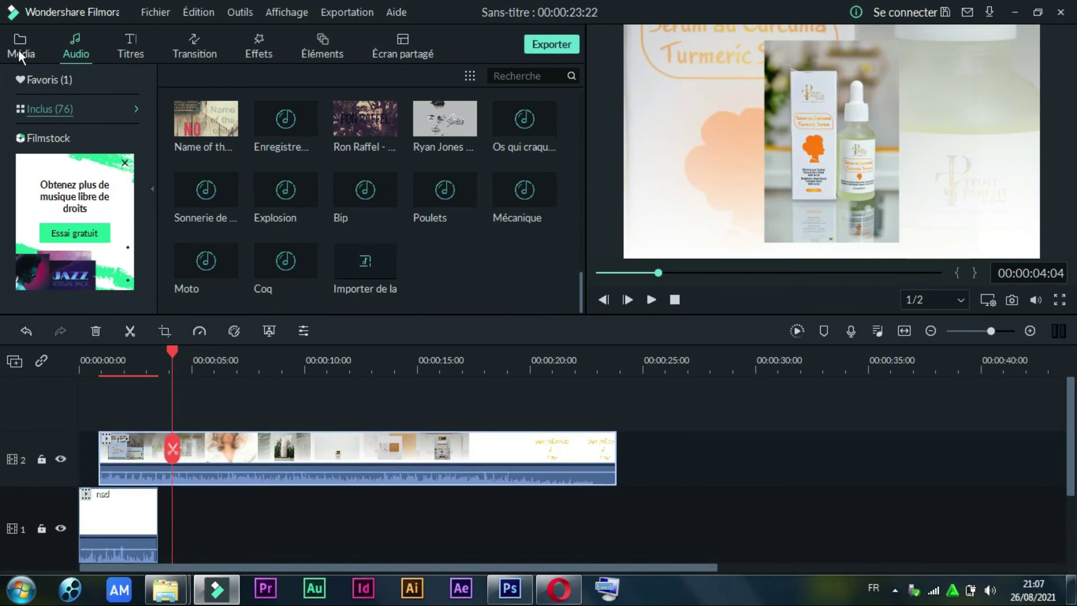
click(150, 15)
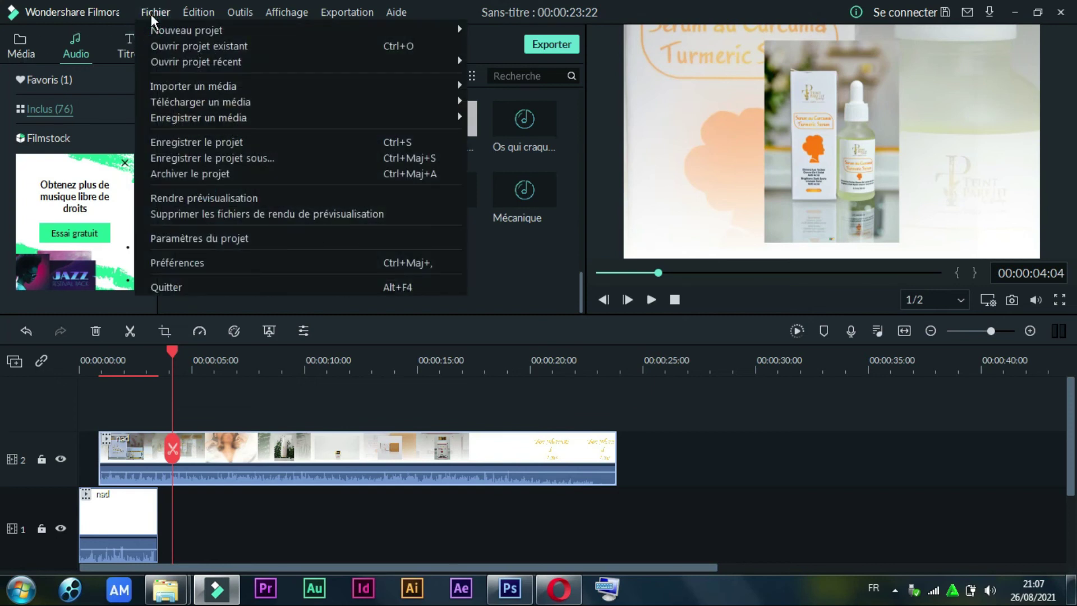
mouse_move(203, 122)
mouse_move(277, 123)
mouse_move(213, 15)
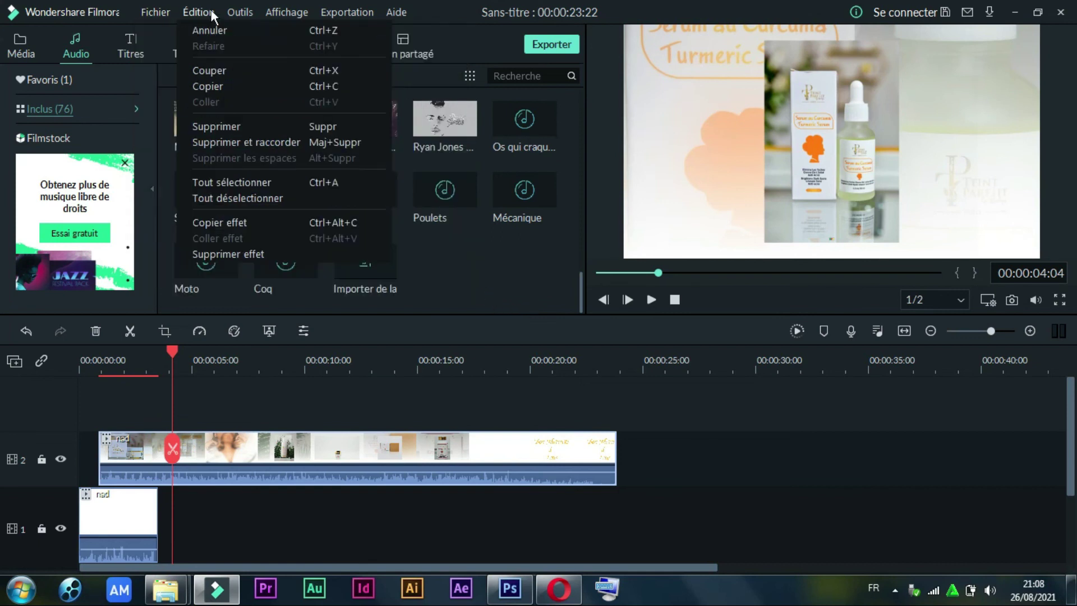
mouse_move(170, 8)
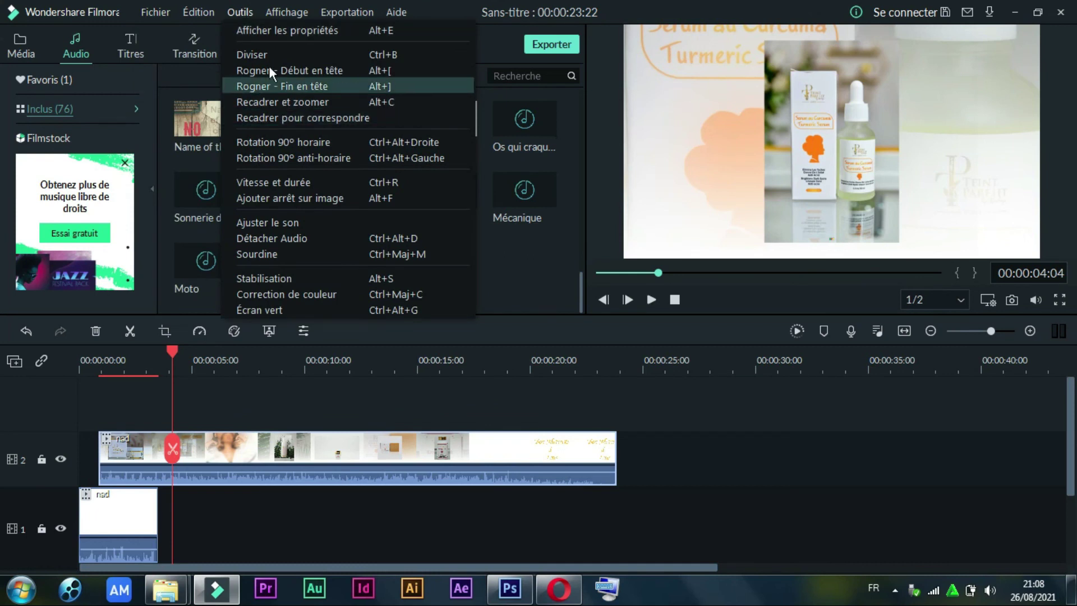
mouse_move(345, 11)
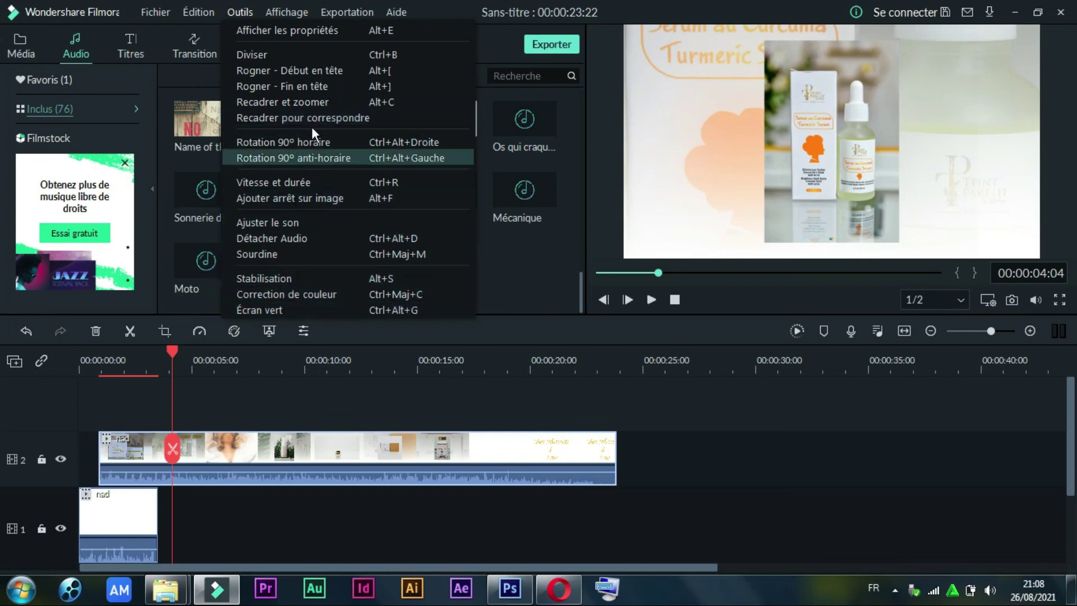
click(347, 12)
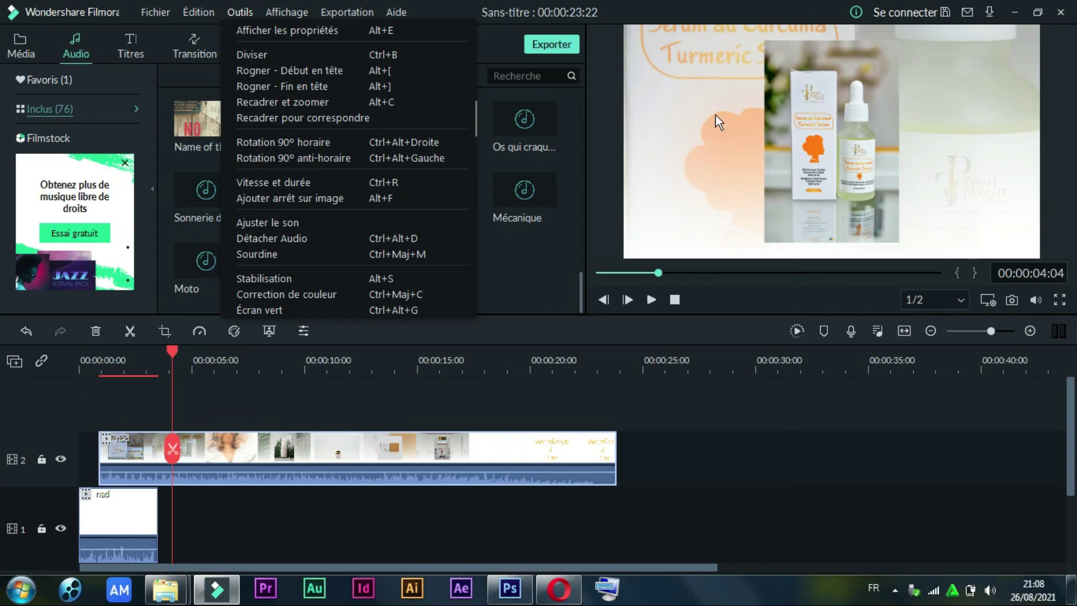
click(525, 303)
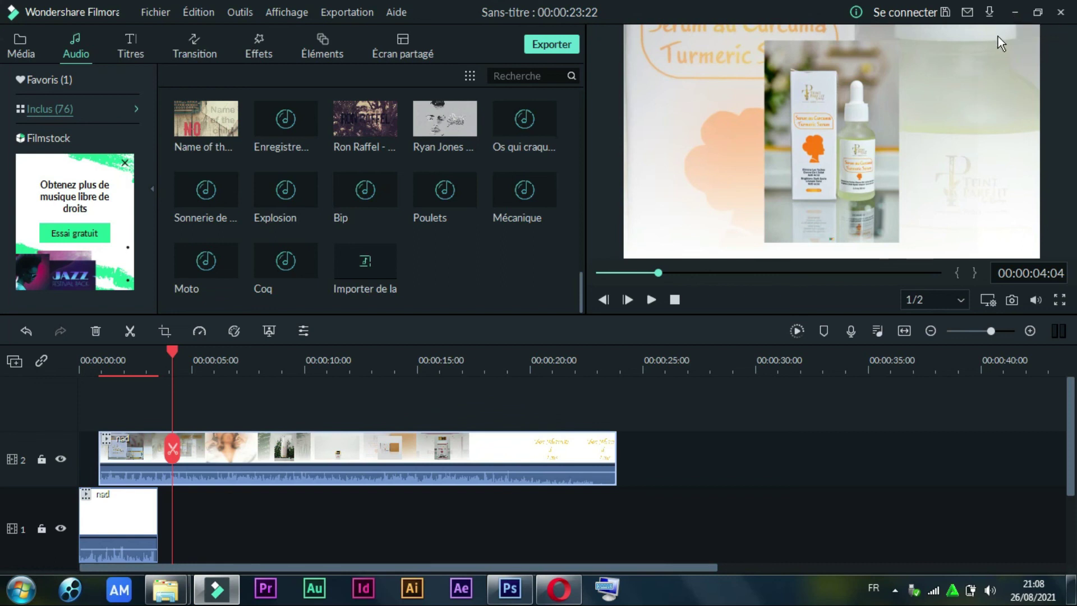
Minimise the video editor to show the desktop.
click(1014, 13)
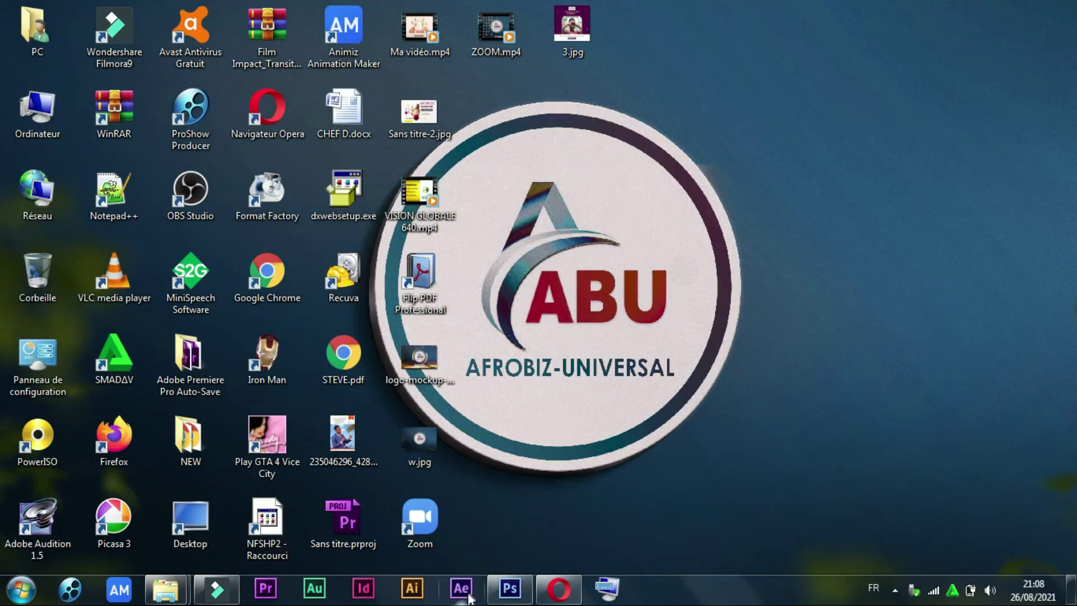
mouse_move(558, 589)
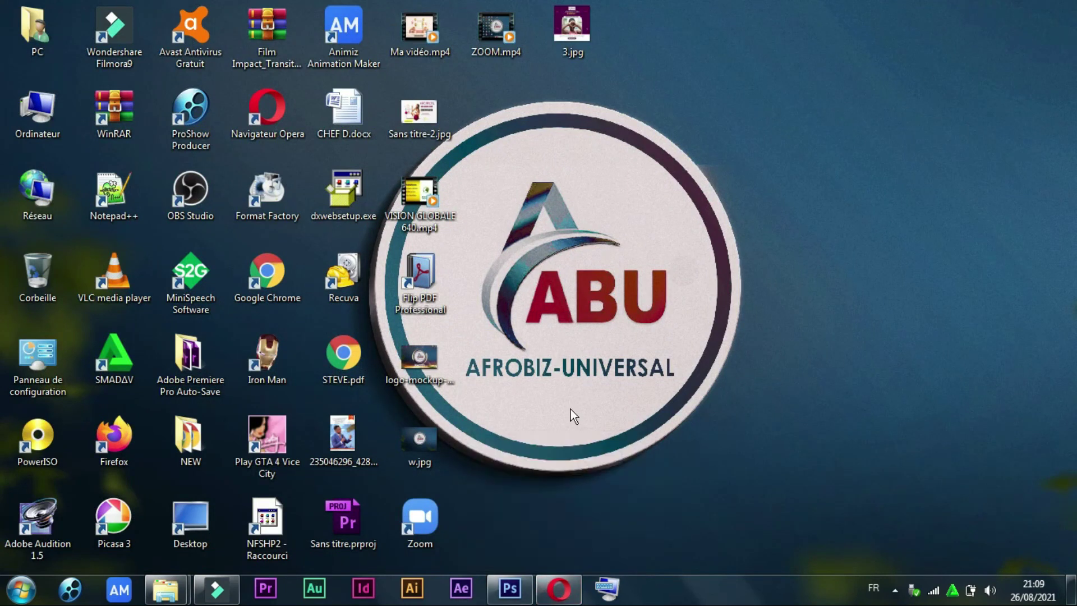